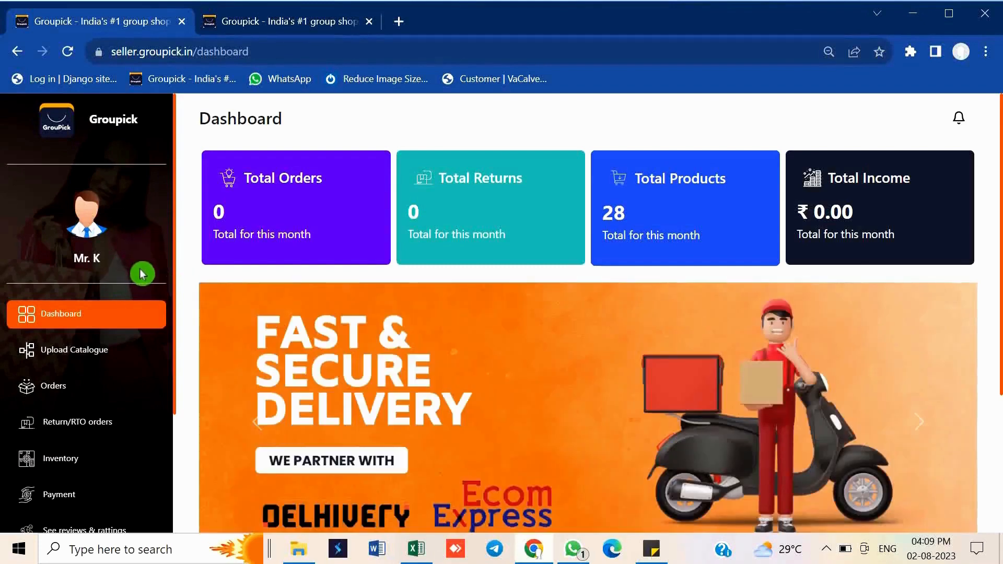
- Open the Upload Catalogue and Orders pages in turn and look over the remaining seller sections down to Log Out
{"action": "left_click", "coordinate": [94, 353]}
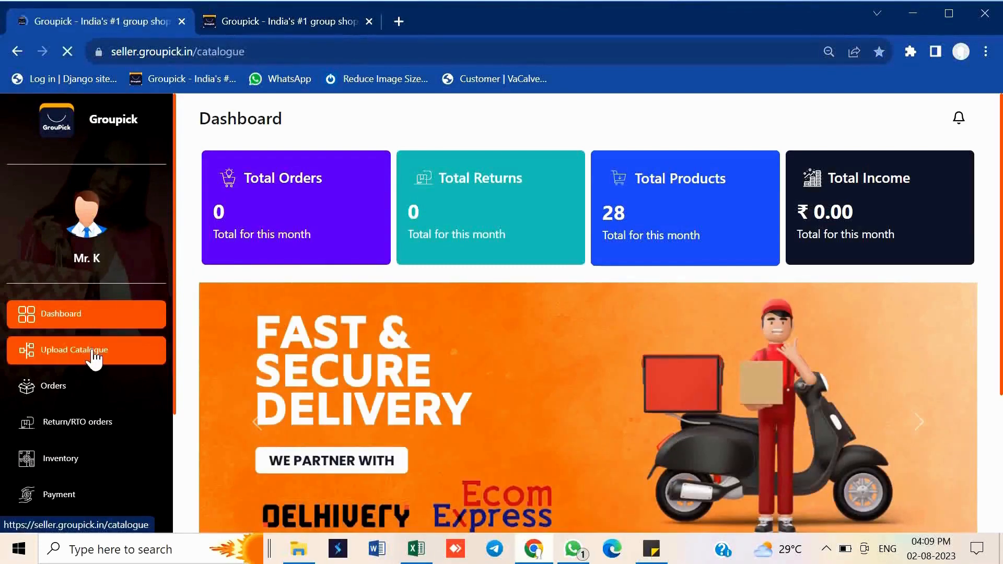
{"action": "scroll", "coordinate": [94, 359], "scroll_direction": "down", "scroll_amount": 2}
{"action": "left_click", "coordinate": [78, 299]}
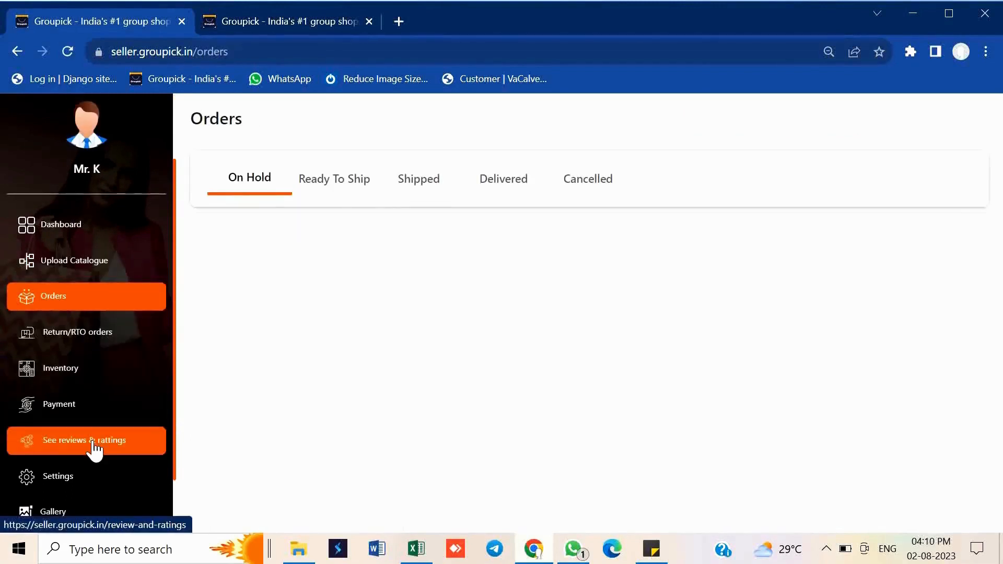
{"action": "scroll", "coordinate": [94, 449], "scroll_direction": "down", "scroll_amount": 1}
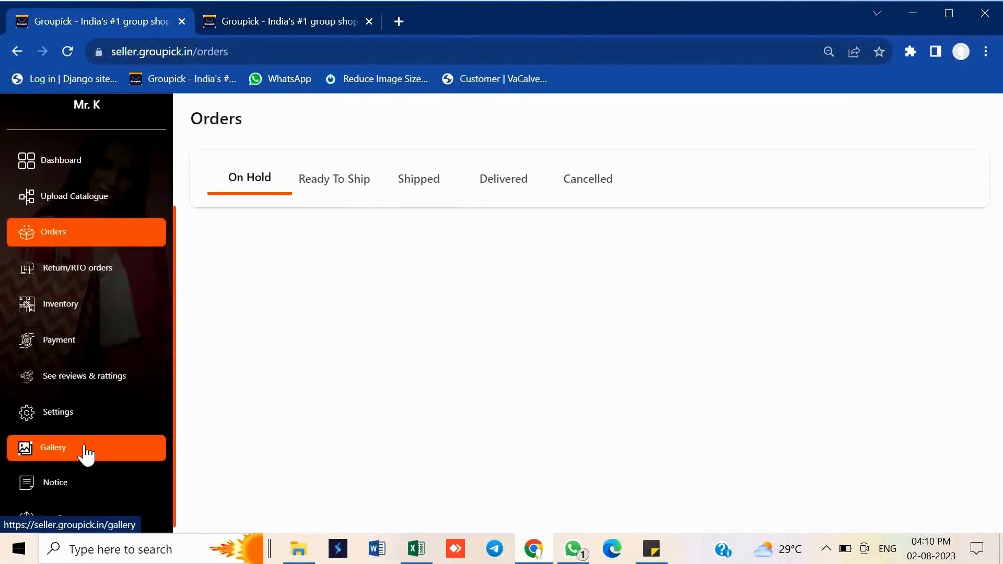
{"action": "scroll", "coordinate": [79, 493], "scroll_direction": "down", "scroll_amount": 1}
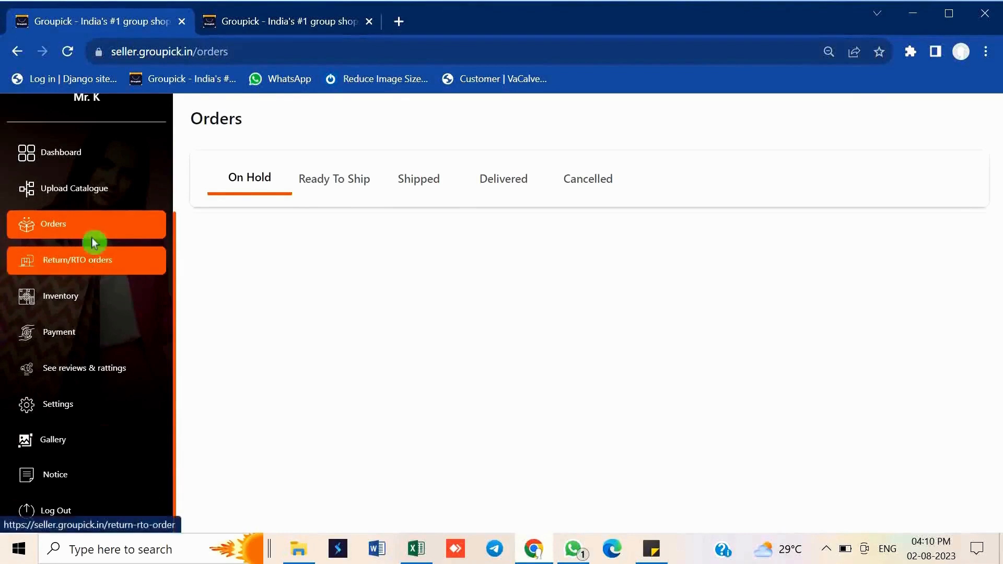
- Return to the Dashboard and look over its monthly totals, promotional banner and tutorial videos
{"action": "left_click", "coordinate": [86, 162]}
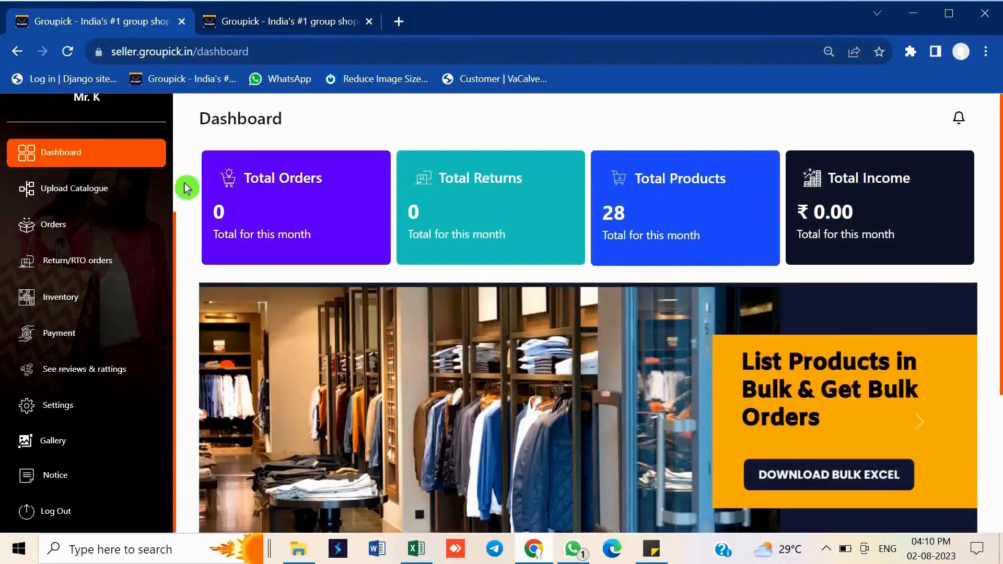
{"action": "scroll", "coordinate": [146, 172], "scroll_direction": "up", "scroll_amount": 3}
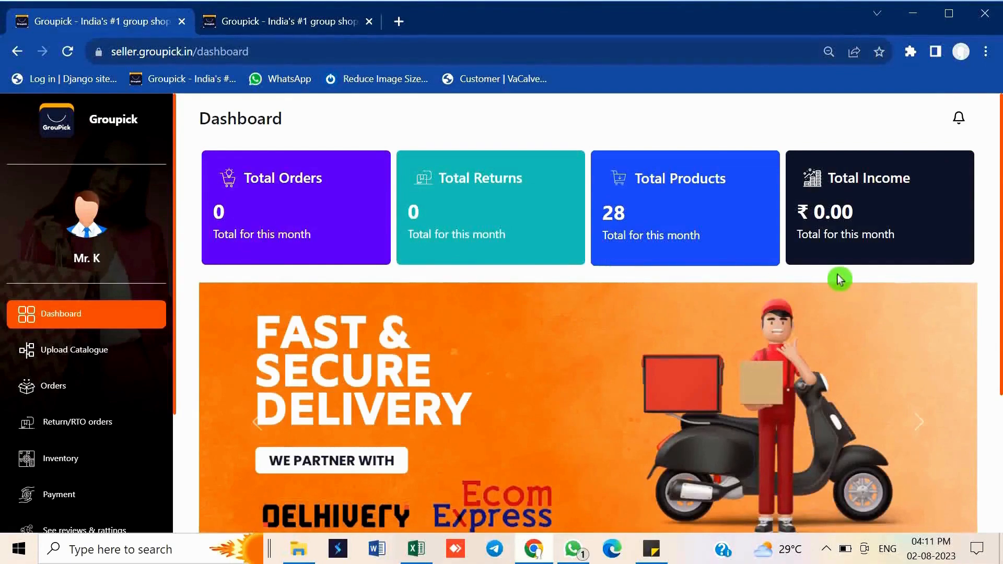
{"action": "scroll", "coordinate": [838, 279], "scroll_direction": "down", "scroll_amount": 4}
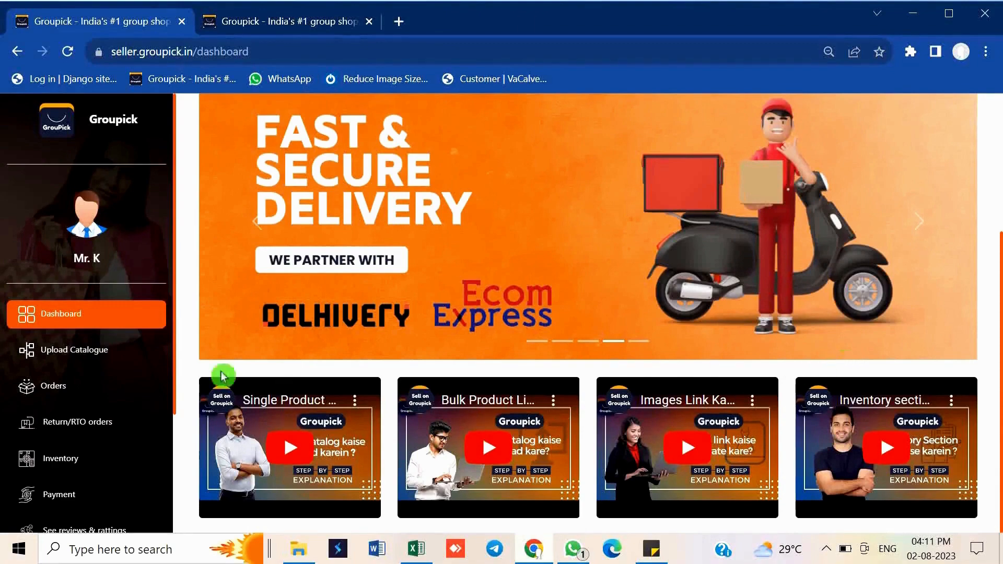
{"action": "scroll", "coordinate": [181, 268], "scroll_direction": "up", "scroll_amount": 4}
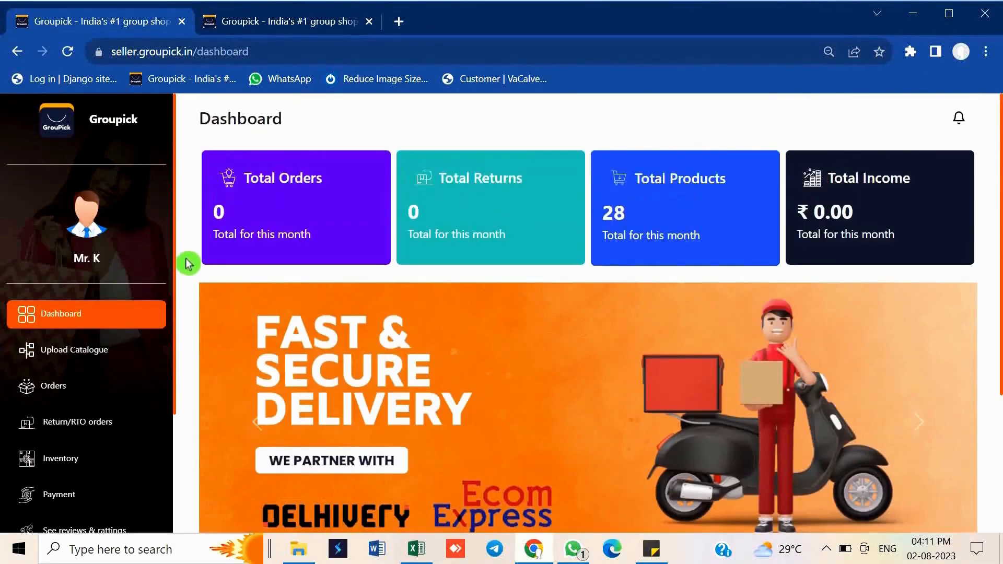
- Open the Upload Catalogue page and choose Men Clothes > Tops > T shirts as the single product's category
{"action": "left_click", "coordinate": [116, 360]}
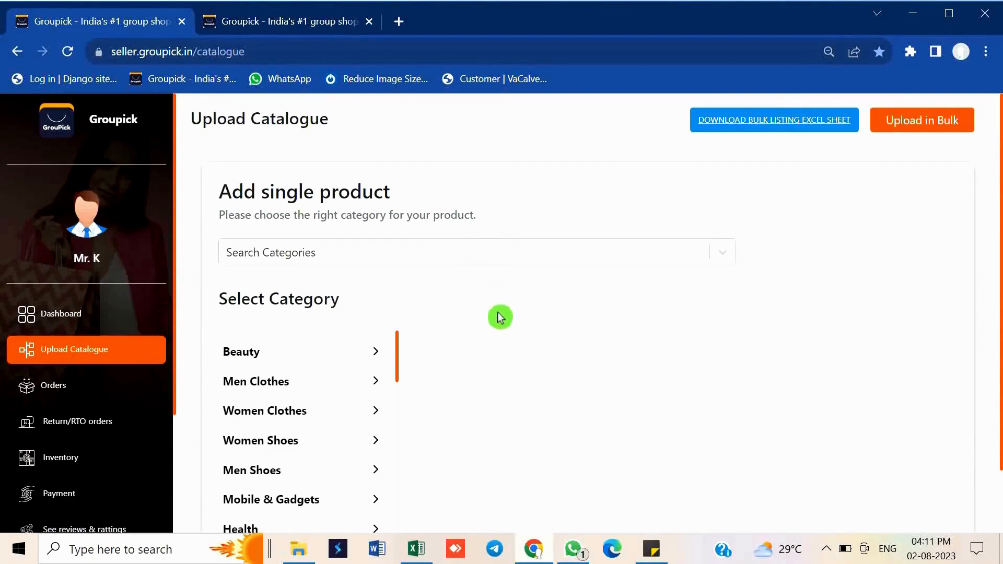
{"action": "scroll", "coordinate": [362, 314], "scroll_direction": "down", "scroll_amount": 1}
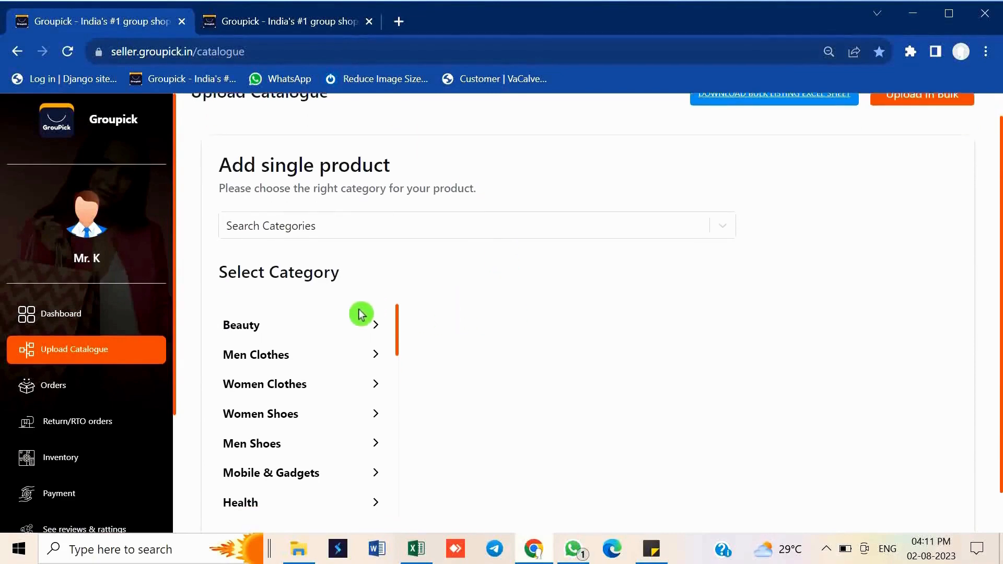
{"action": "scroll", "coordinate": [361, 314], "scroll_direction": "up", "scroll_amount": 1}
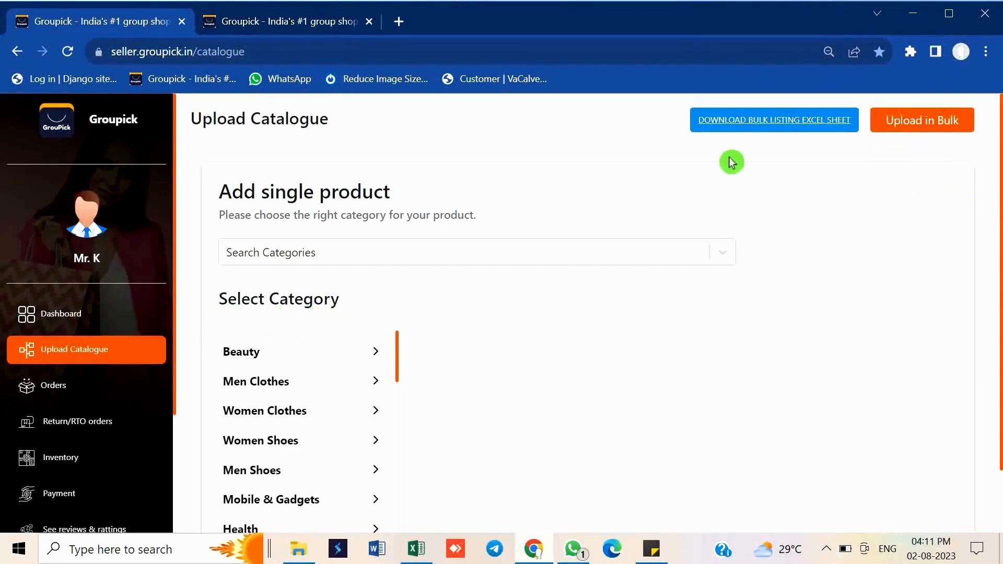
{"action": "scroll", "coordinate": [459, 298], "scroll_direction": "down", "scroll_amount": 2}
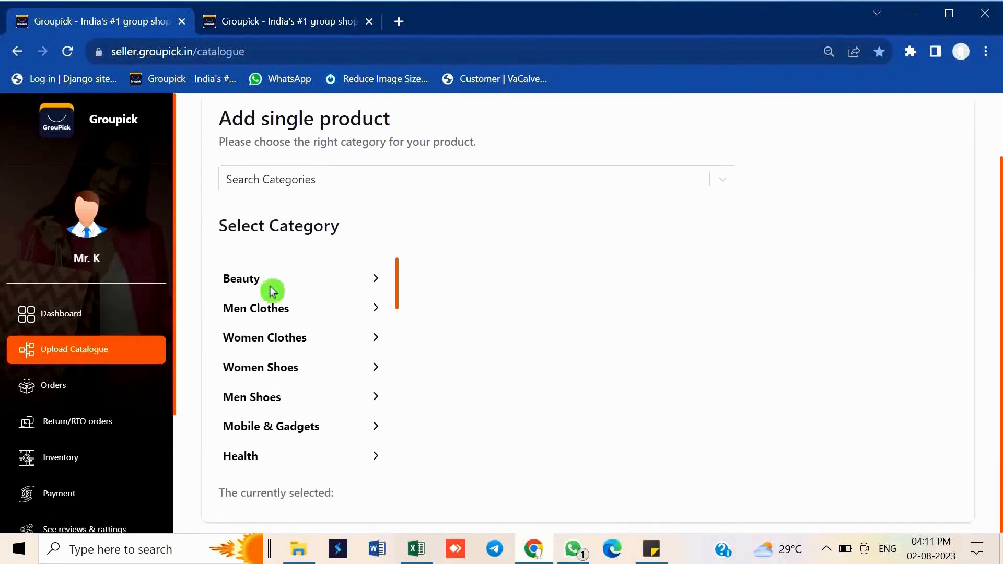
{"action": "scroll", "coordinate": [247, 316], "scroll_direction": "down", "scroll_amount": 5}
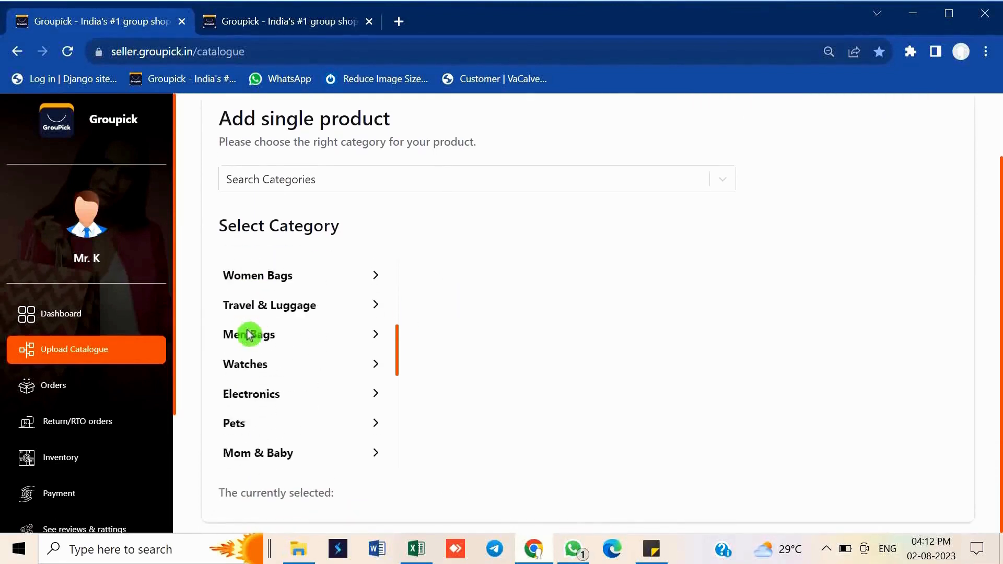
{"action": "scroll", "coordinate": [249, 334], "scroll_direction": "up", "scroll_amount": 5}
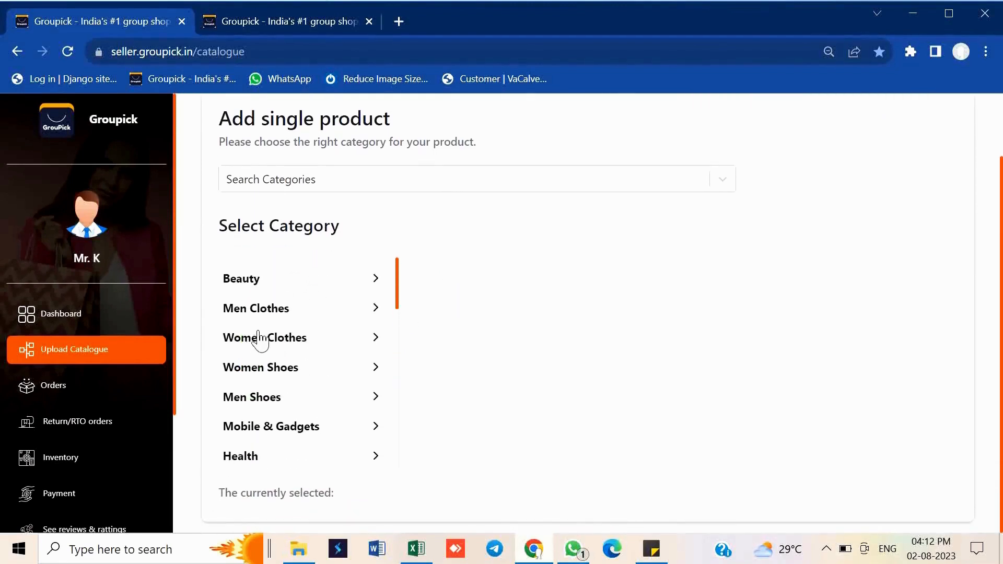
{"action": "left_click", "coordinate": [275, 316]}
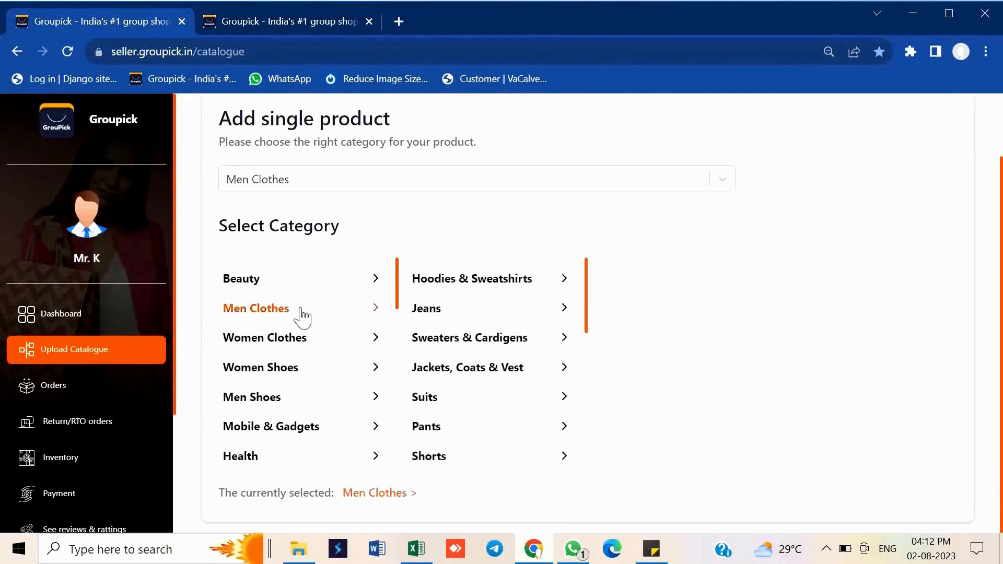
{"action": "scroll", "coordinate": [454, 320], "scroll_direction": "down", "scroll_amount": 3}
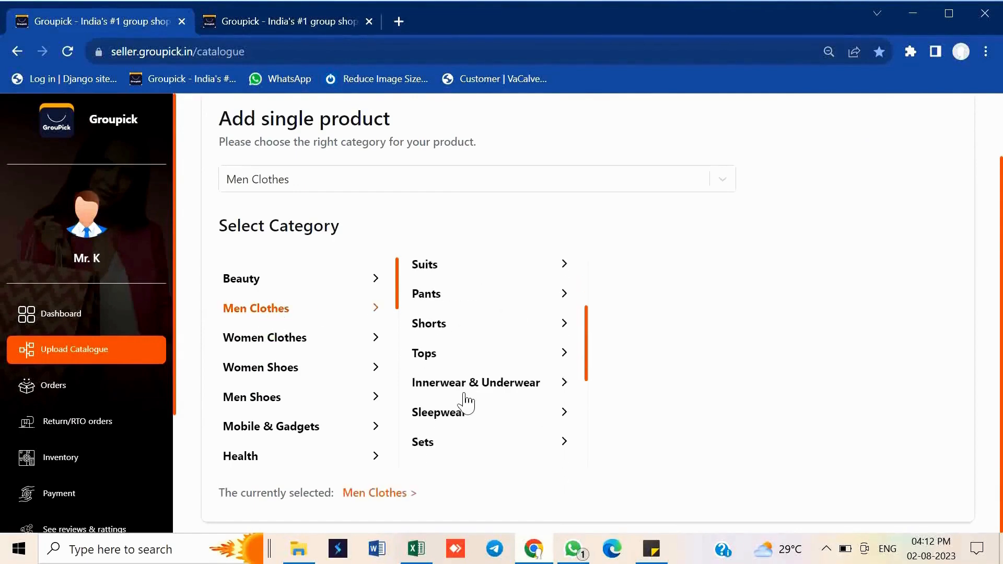
{"action": "left_click", "coordinate": [435, 348]}
{"action": "left_click", "coordinate": [635, 290]}
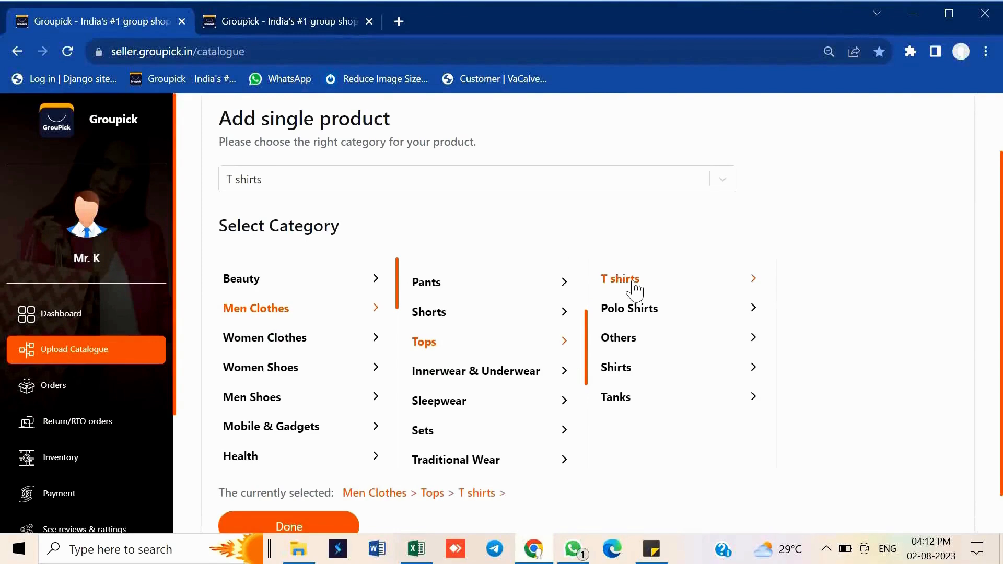
{"action": "scroll", "coordinate": [635, 290], "scroll_direction": "down", "scroll_amount": 1}
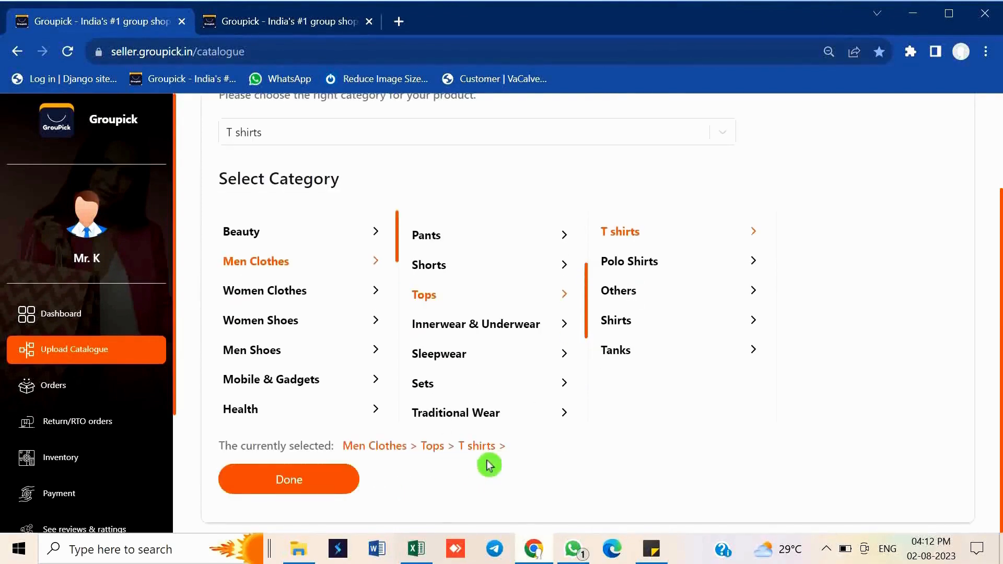
- Switch to the already filled-in product form and review its Info section from product title to key product feature
{"action": "left_click", "coordinate": [340, 30]}
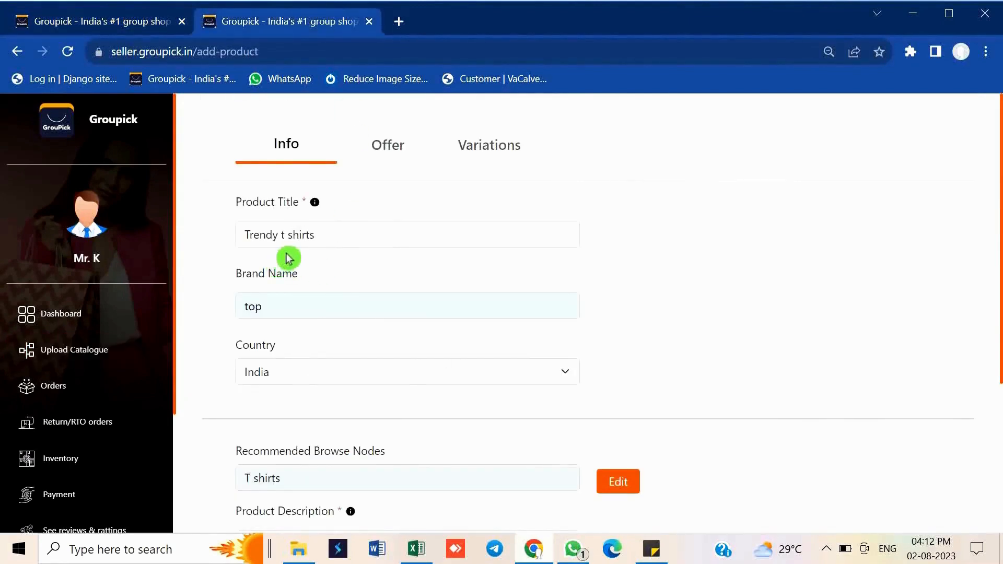
{"action": "scroll", "coordinate": [289, 258], "scroll_direction": "down", "scroll_amount": 1}
{"action": "scroll", "coordinate": [288, 258], "scroll_direction": "down", "scroll_amount": 1}
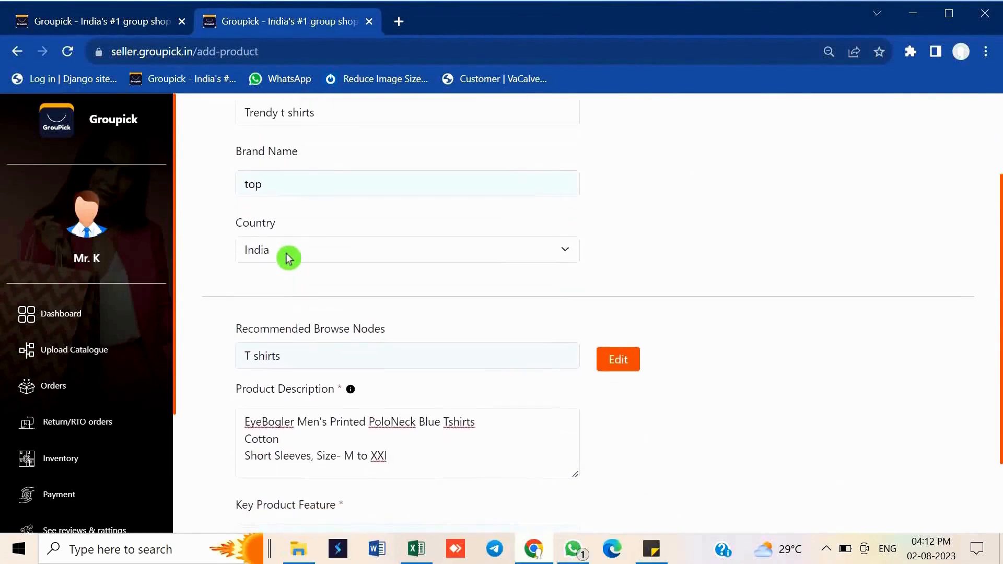
{"action": "scroll", "coordinate": [293, 267], "scroll_direction": "down", "scroll_amount": 2}
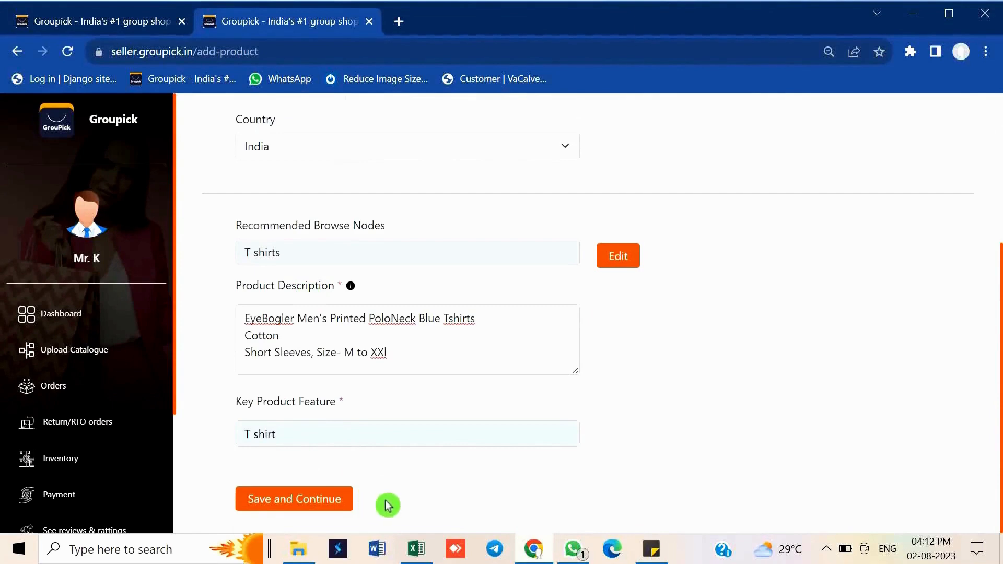
{"action": "scroll", "coordinate": [455, 286], "scroll_direction": "up", "scroll_amount": 4}
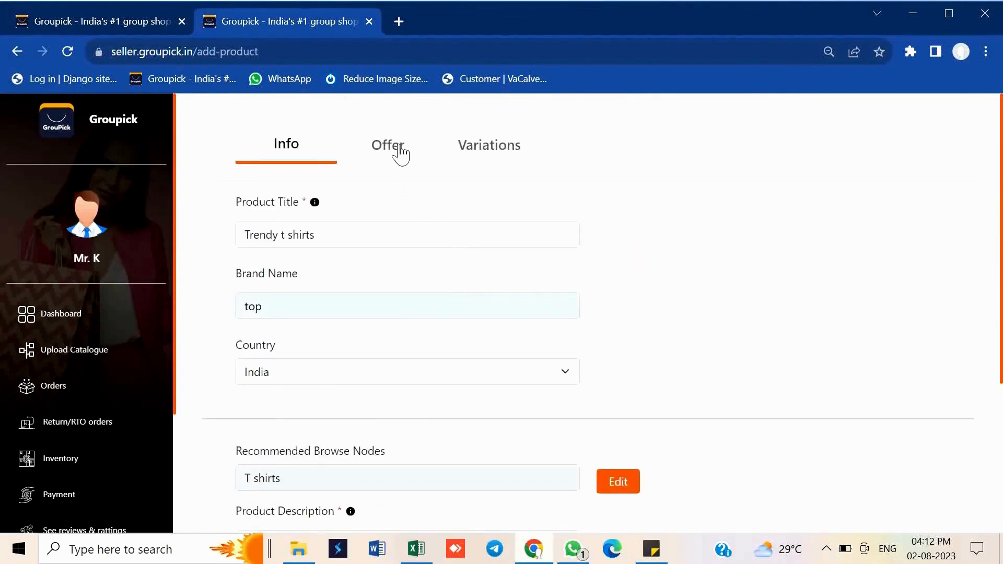
- Review the tax, delivery and packaging details in the product's Offer section and save them
{"action": "left_click", "coordinate": [401, 153]}
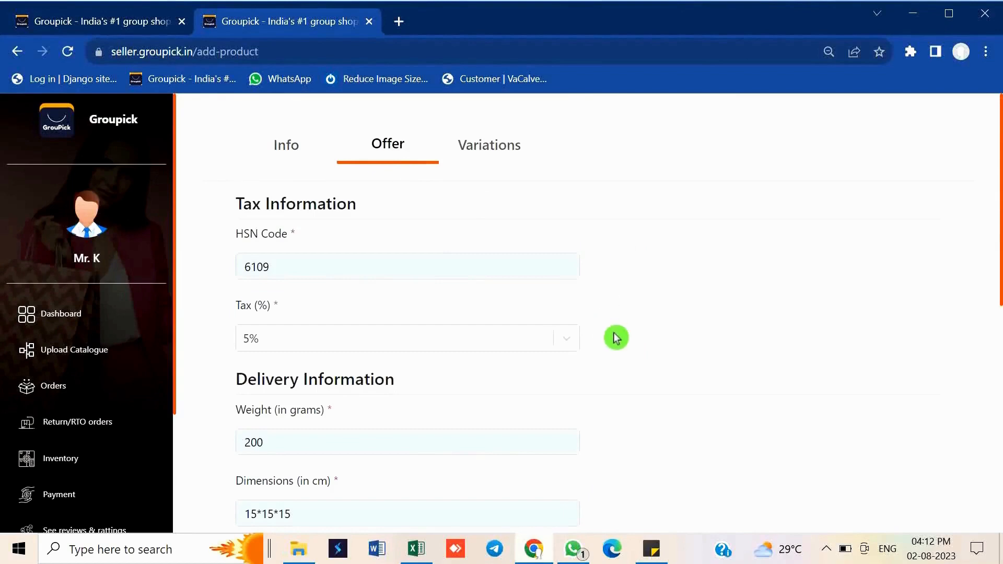
{"action": "scroll", "coordinate": [615, 339], "scroll_direction": "down", "scroll_amount": 2}
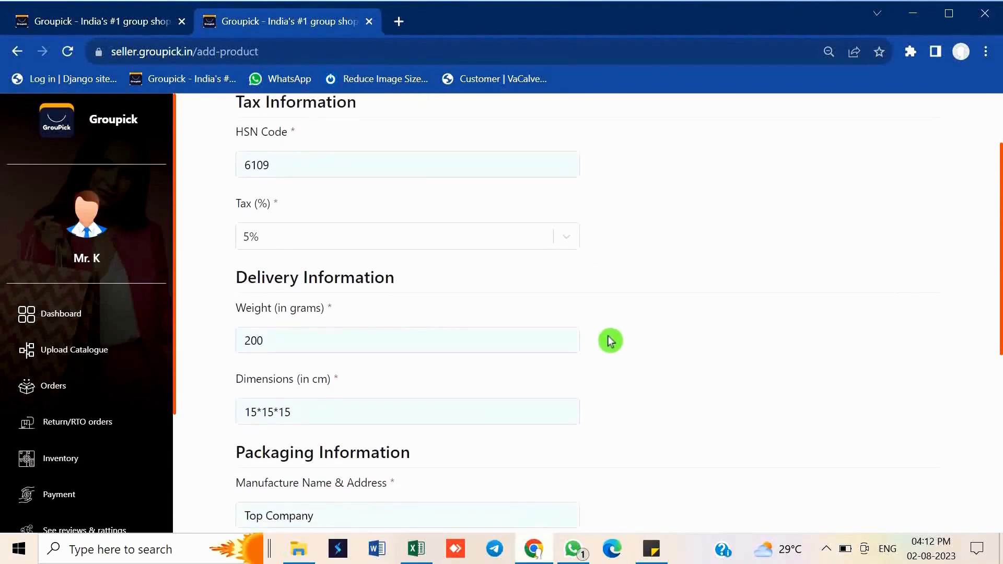
{"action": "scroll", "coordinate": [610, 341], "scroll_direction": "down", "scroll_amount": 2}
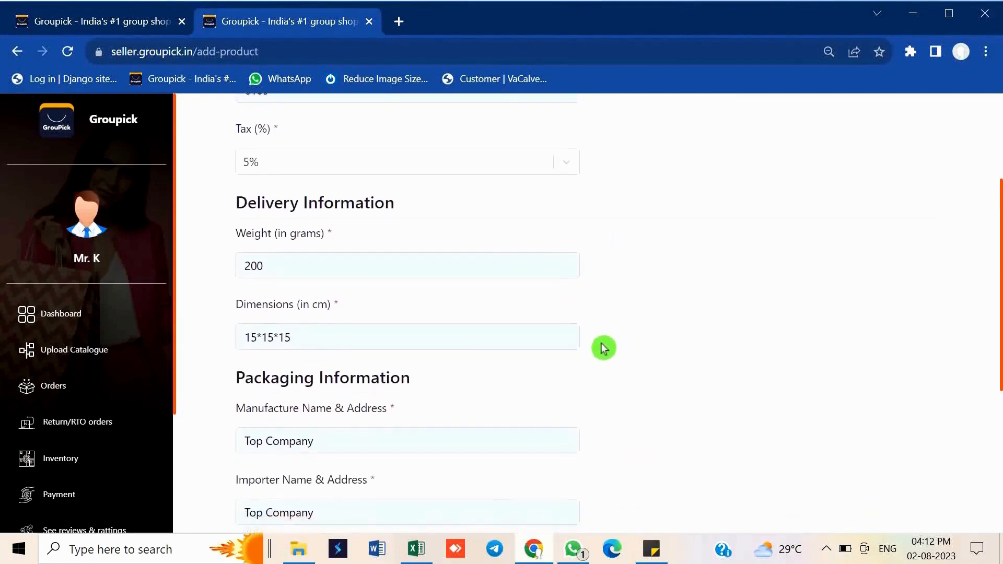
{"action": "scroll", "coordinate": [603, 348], "scroll_direction": "down", "scroll_amount": 1}
{"action": "scroll", "coordinate": [594, 331], "scroll_direction": "down", "scroll_amount": 1}
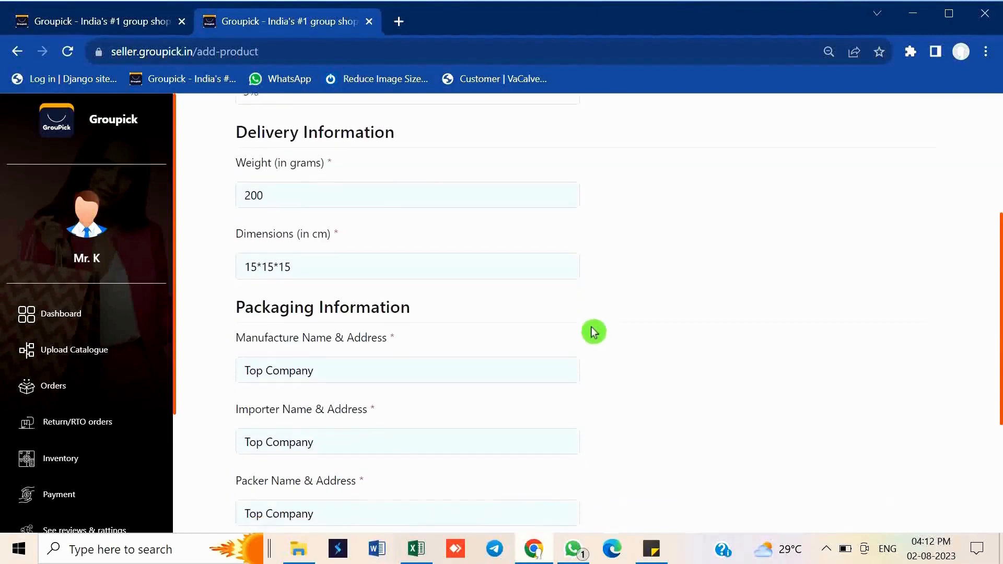
{"action": "scroll", "coordinate": [593, 332], "scroll_direction": "down", "scroll_amount": 2}
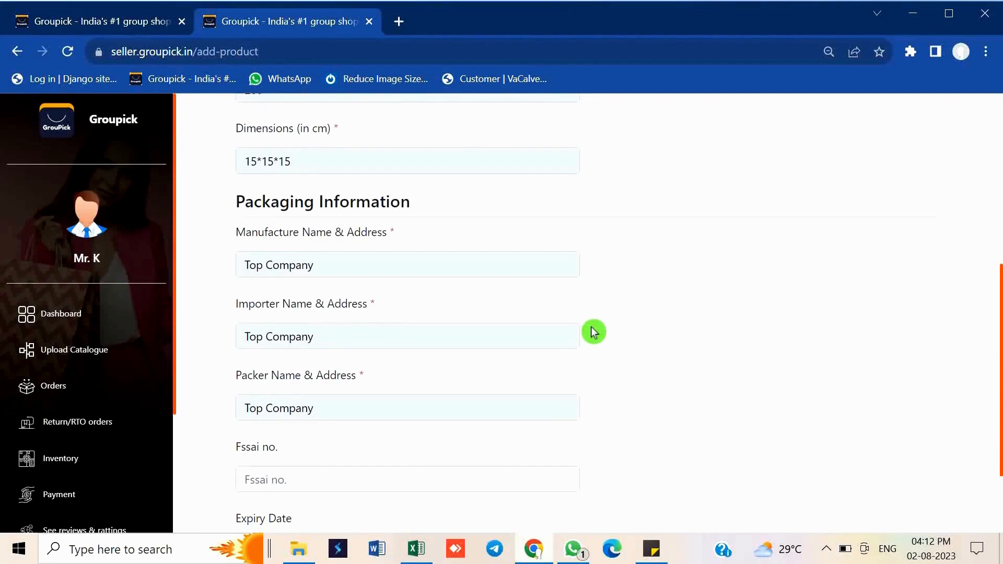
{"action": "scroll", "coordinate": [593, 332], "scroll_direction": "down", "scroll_amount": 2}
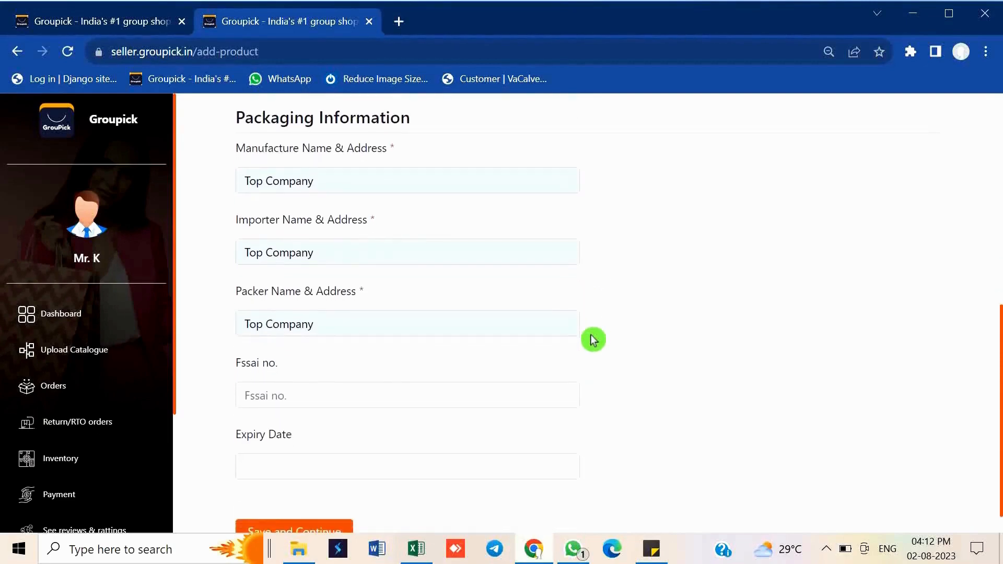
{"action": "scroll", "coordinate": [594, 339], "scroll_direction": "down", "scroll_amount": 1}
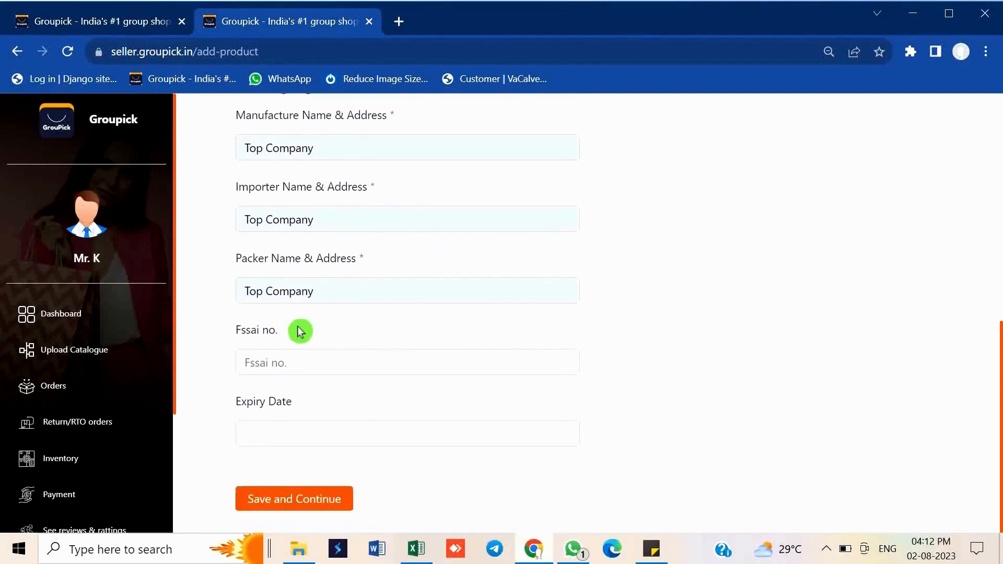
{"action": "left_click", "coordinate": [333, 500]}
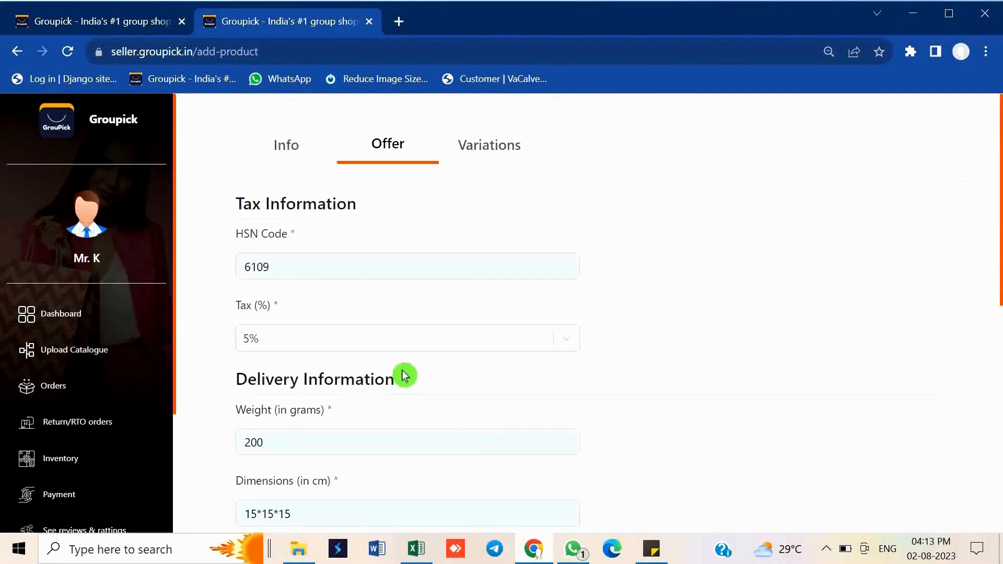
- Open the product's Variations section and examine the colour, size, SKU, price, quantity and image entries
{"action": "left_click", "coordinate": [495, 154]}
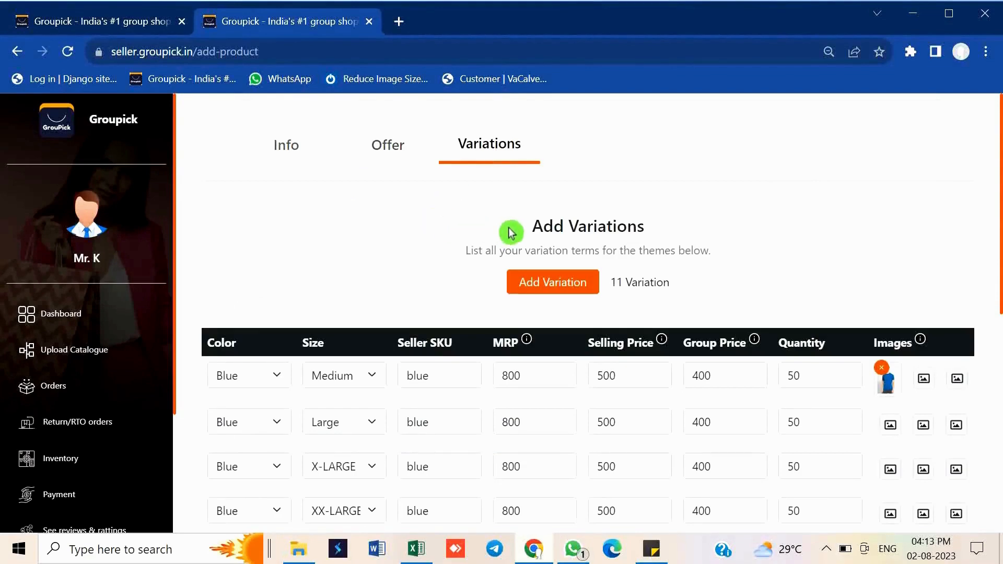
{"action": "scroll", "coordinate": [511, 232], "scroll_direction": "down", "scroll_amount": 1}
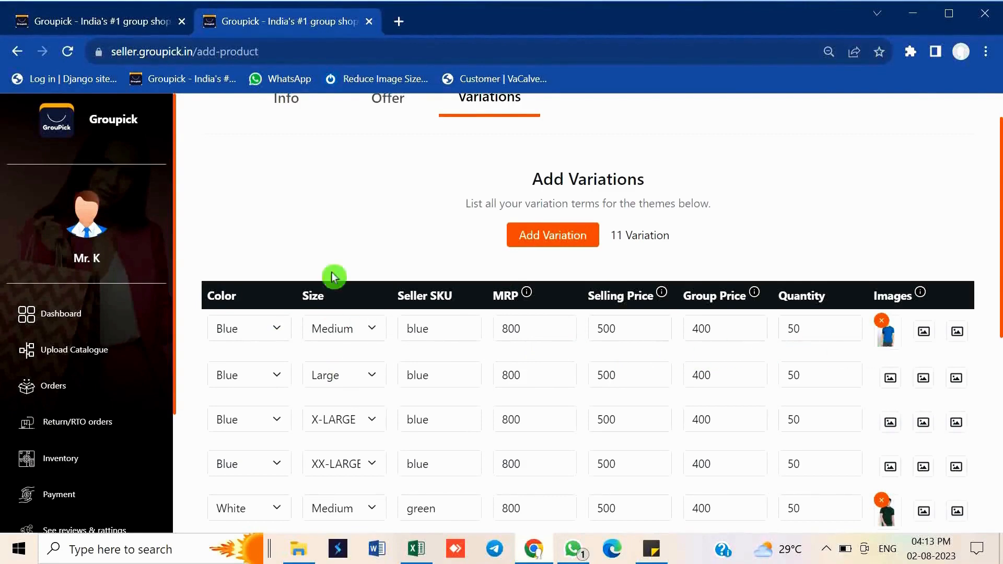
{"action": "scroll", "coordinate": [334, 273], "scroll_direction": "down", "scroll_amount": 1}
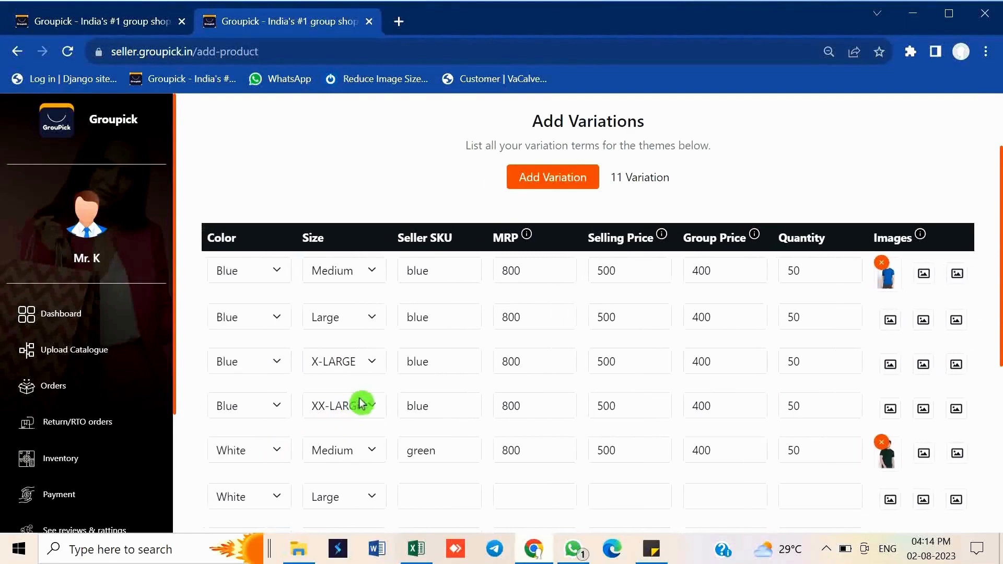
{"action": "scroll", "coordinate": [360, 402], "scroll_direction": "down", "scroll_amount": 1}
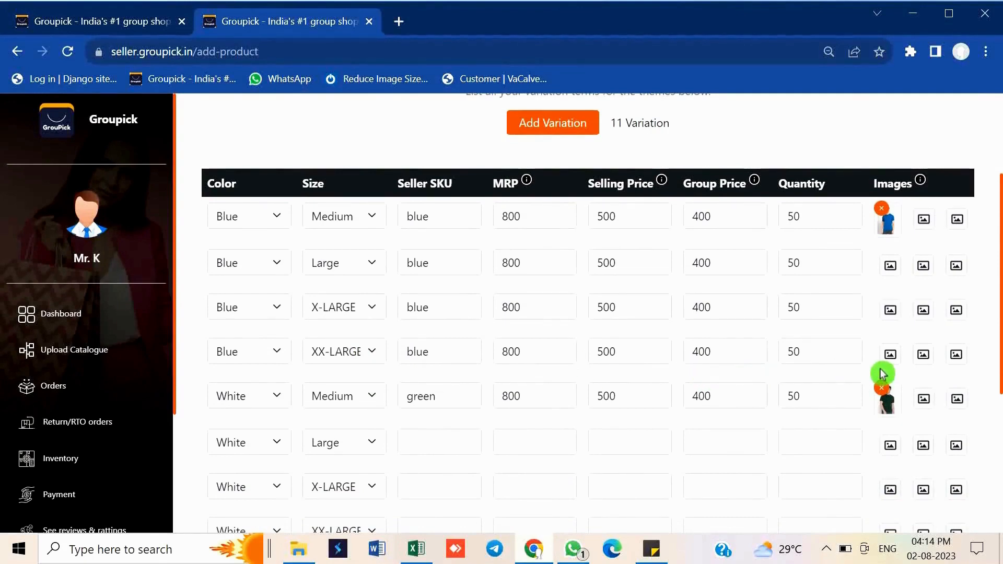
{"action": "scroll", "coordinate": [883, 374], "scroll_direction": "down", "scroll_amount": 2}
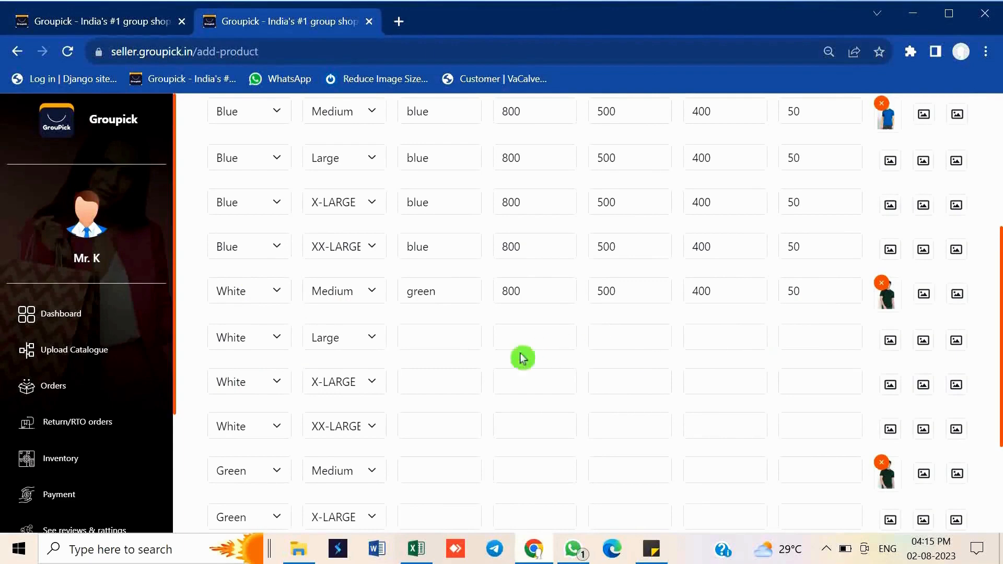
- Review the remaining blue, white and green rows in the Variations table and save the variations
{"action": "scroll", "coordinate": [365, 418], "scroll_direction": "down", "scroll_amount": 1}
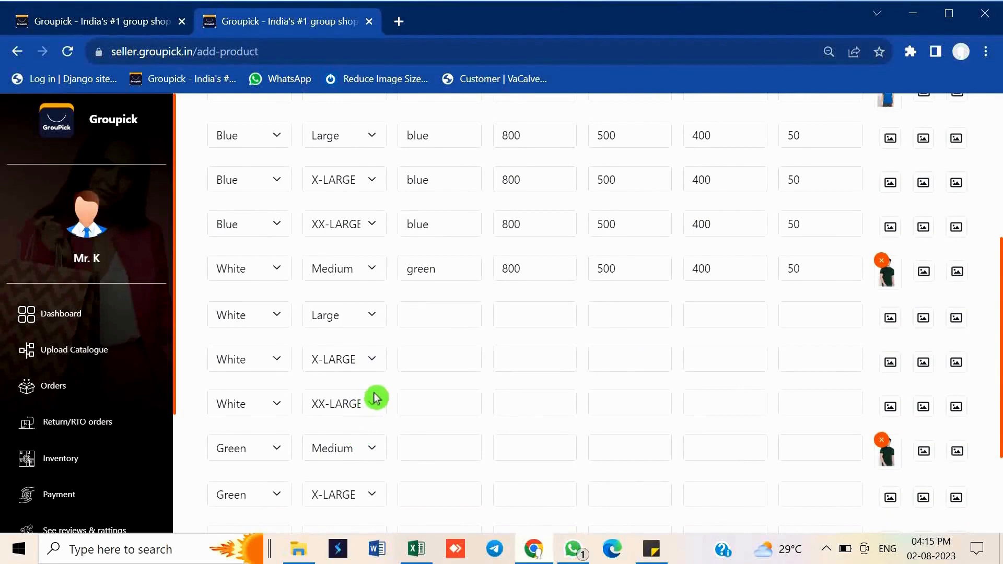
{"action": "scroll", "coordinate": [375, 398], "scroll_direction": "down", "scroll_amount": 1}
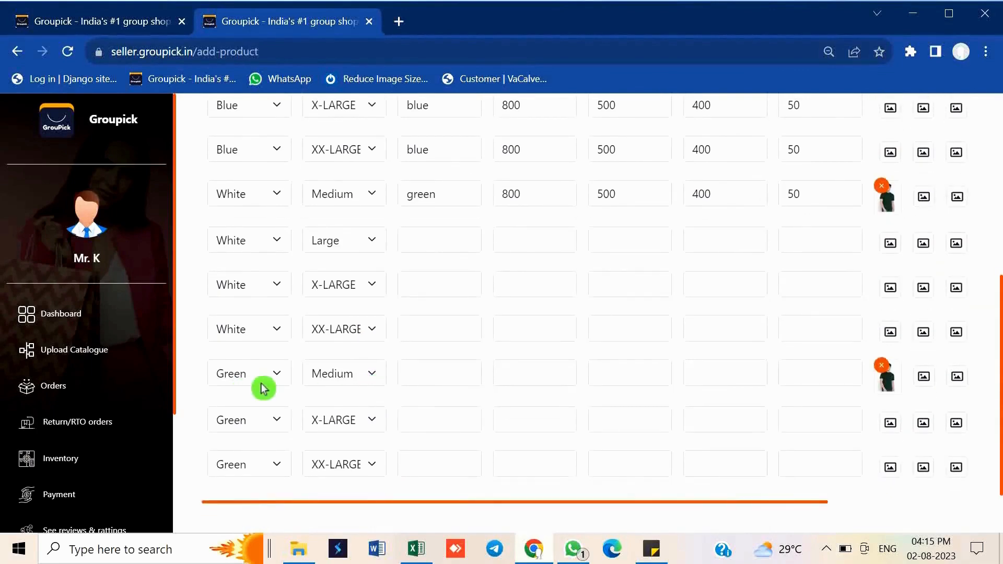
{"action": "scroll", "coordinate": [272, 470], "scroll_direction": "up", "scroll_amount": 1}
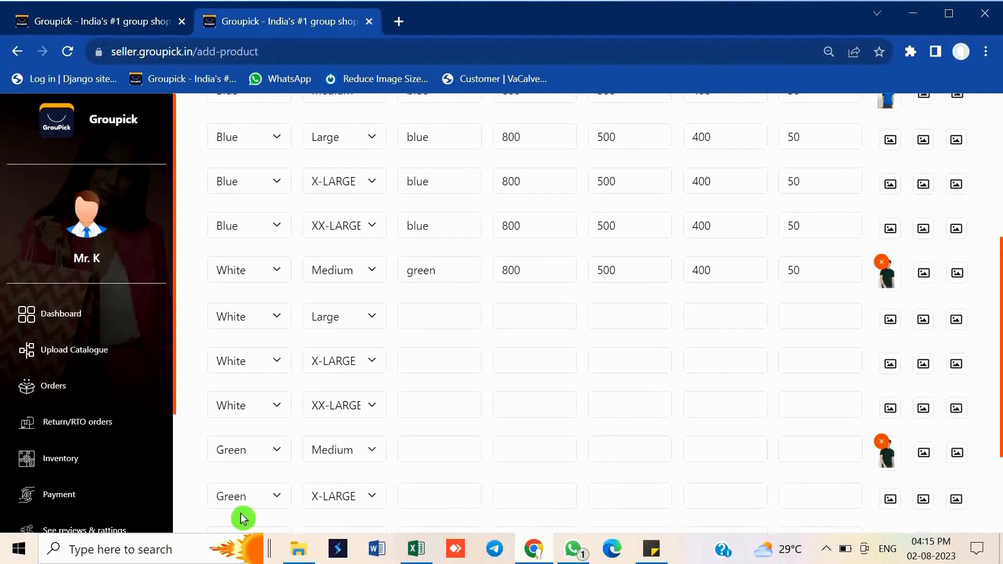
{"action": "scroll", "coordinate": [242, 519], "scroll_direction": "down", "scroll_amount": 1}
{"action": "scroll", "coordinate": [355, 501], "scroll_direction": "down", "scroll_amount": 2}
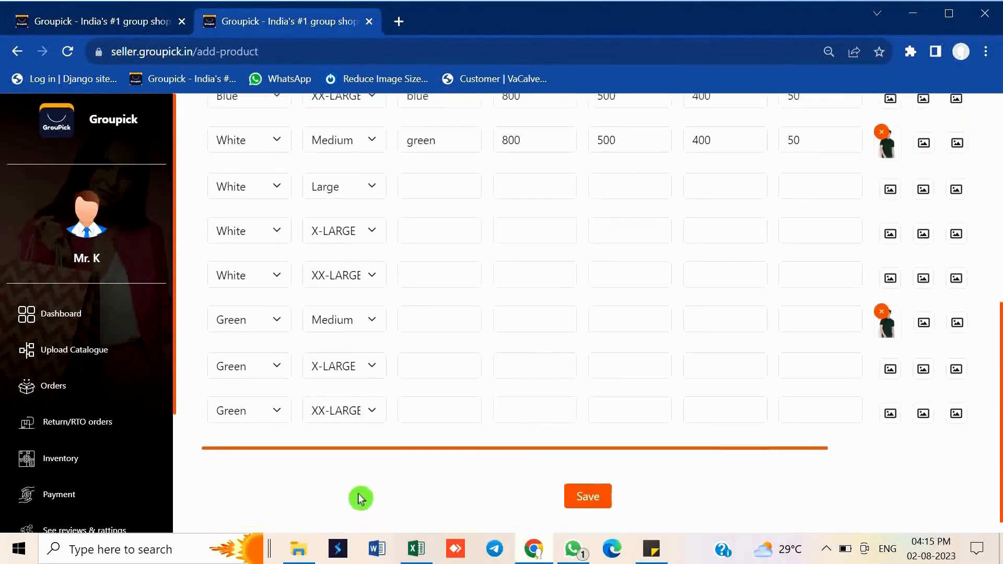
{"action": "left_click", "coordinate": [574, 504]}
{"action": "scroll", "coordinate": [747, 385], "scroll_direction": "up", "scroll_amount": 3}
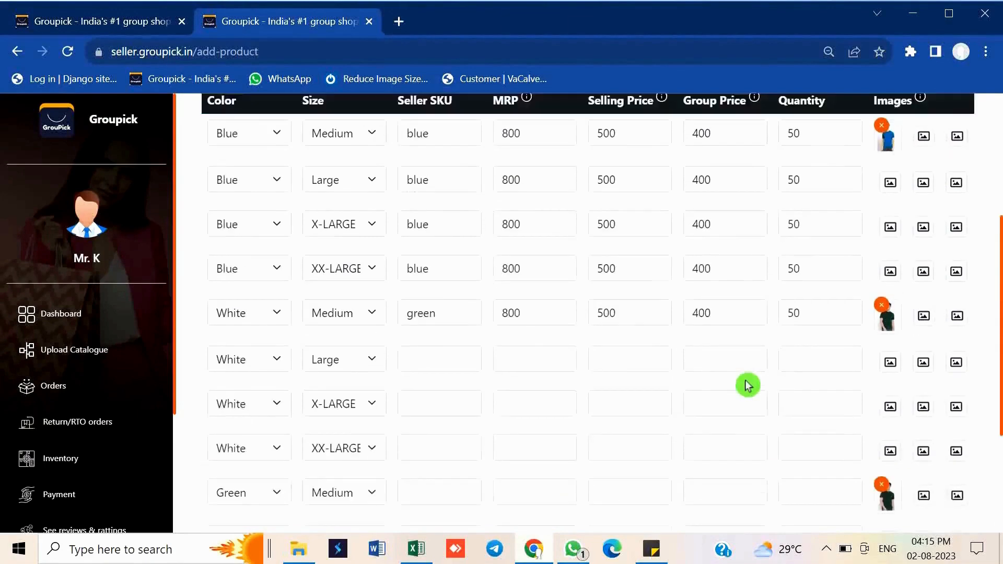
{"action": "scroll", "coordinate": [747, 385], "scroll_direction": "up", "scroll_amount": 4}
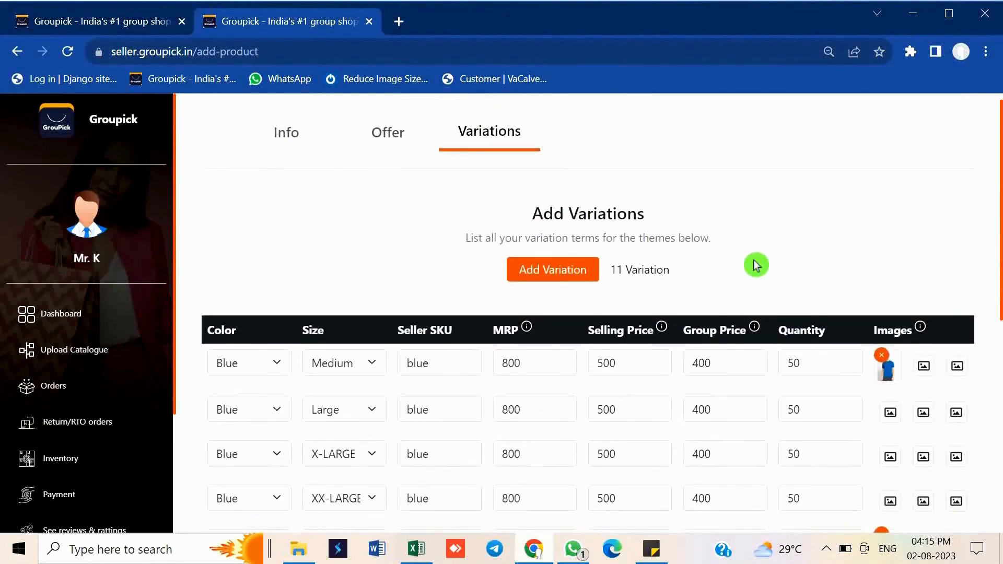
- Reopen the Upload Catalogue page to view its bulk upload options, and go back to the product's variations to examine the price entries
{"action": "left_click", "coordinate": [96, 20]}
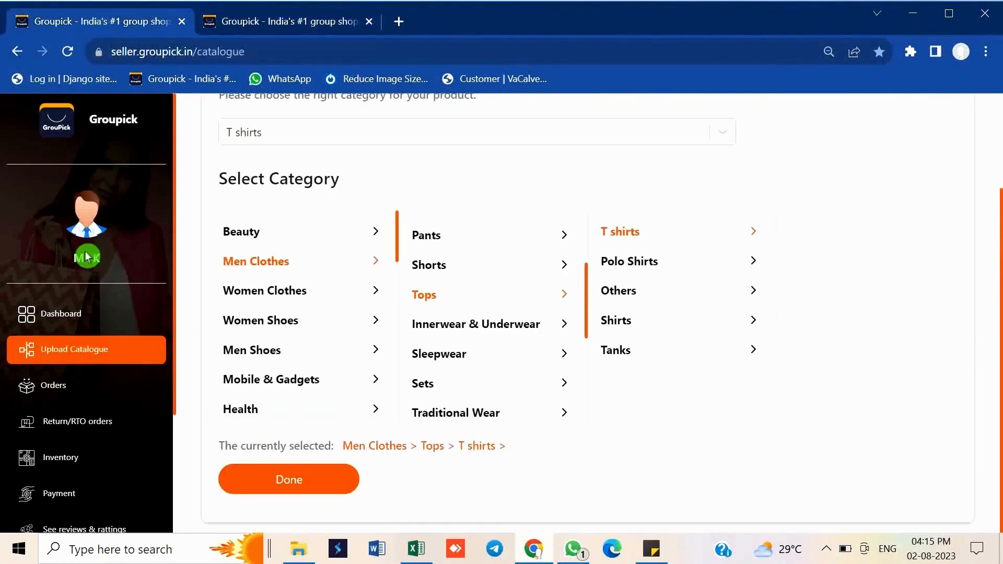
{"action": "left_click", "coordinate": [91, 364]}
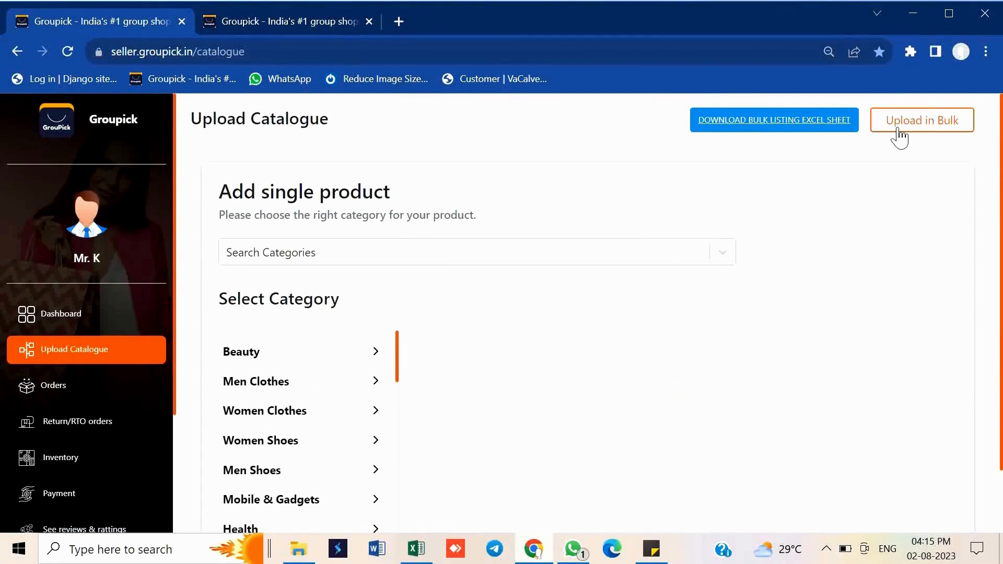
{"action": "left_click", "coordinate": [331, 26]}
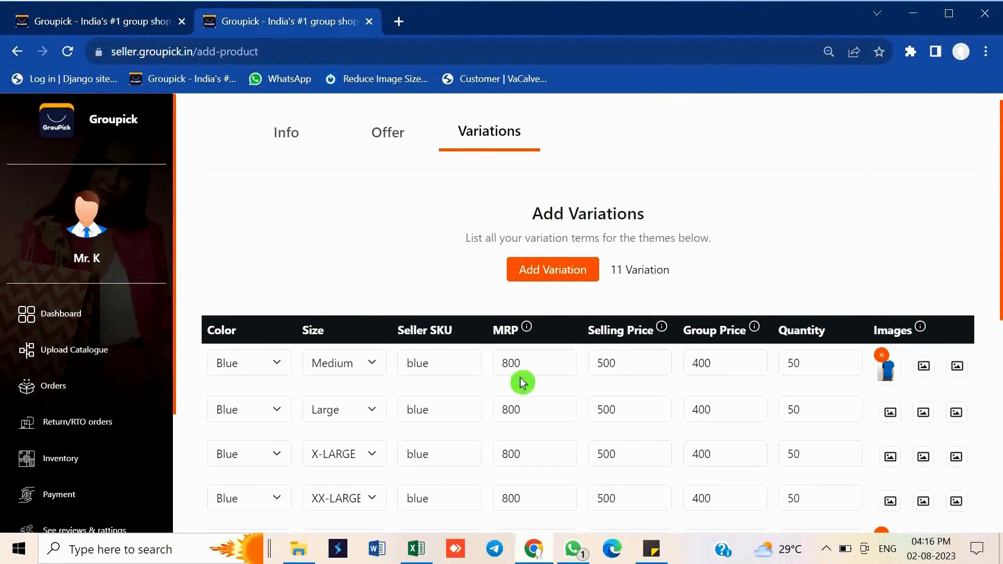
{"action": "left_click_drag", "start_coordinate": [540, 367], "coordinate": [495, 367]}
{"action": "left_click", "coordinate": [486, 369]}
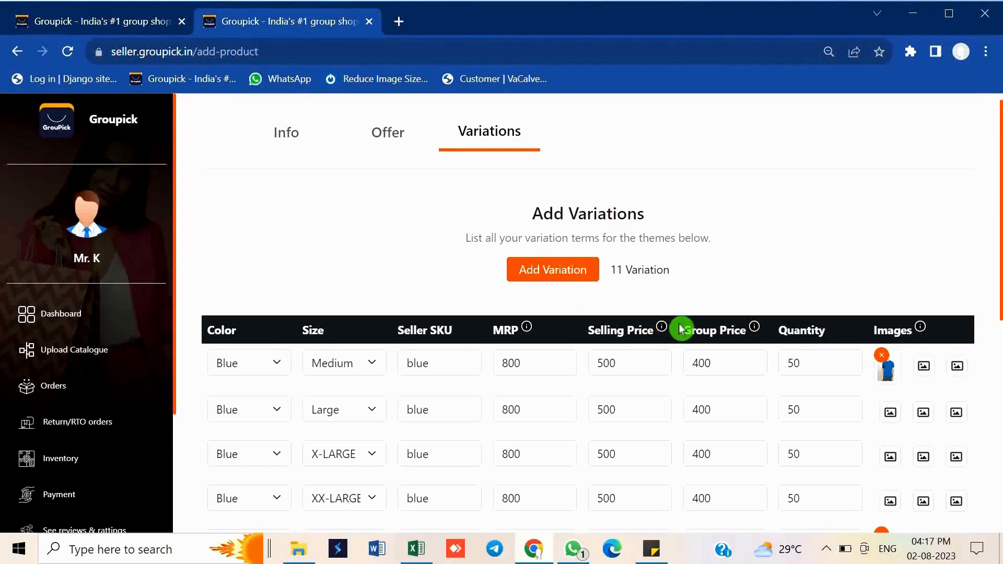
- Switch to the bulk listing workbook in Excel and look through its Guidelines, Sample Listing, Final Upload and Category Tree sheets
{"action": "left_click", "coordinate": [113, 24]}
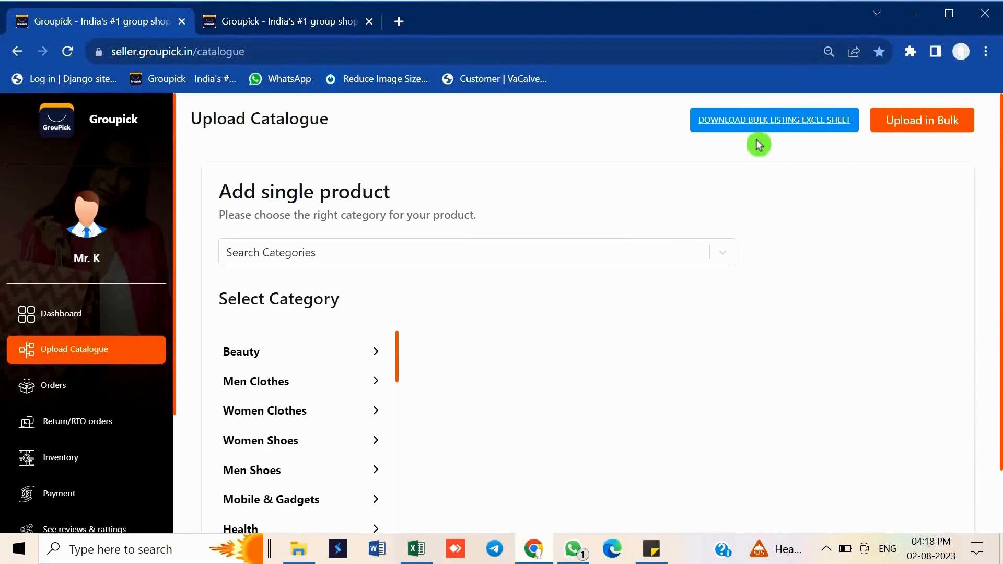
{"action": "left_click", "coordinate": [420, 557]}
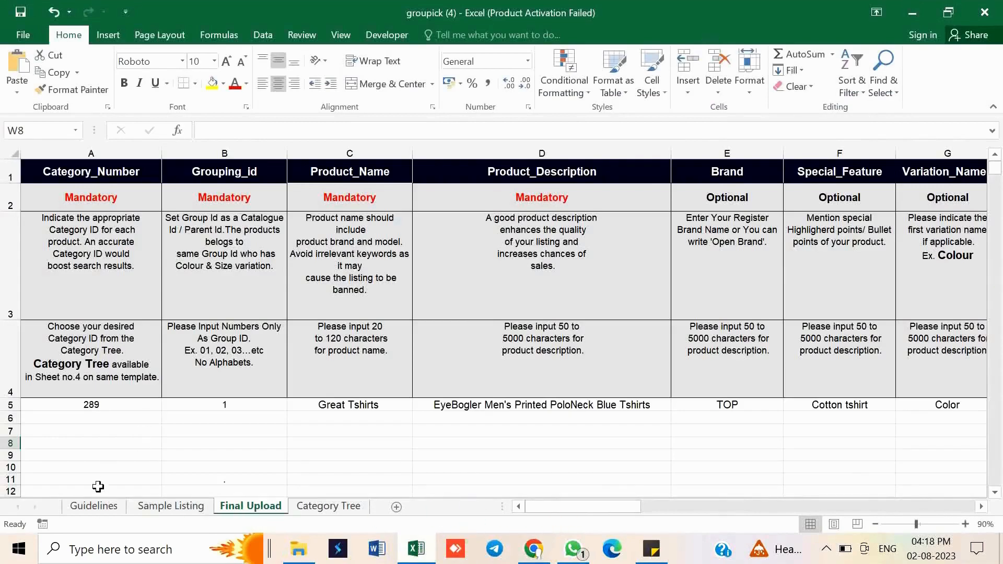
{"action": "left_click", "coordinate": [114, 507]}
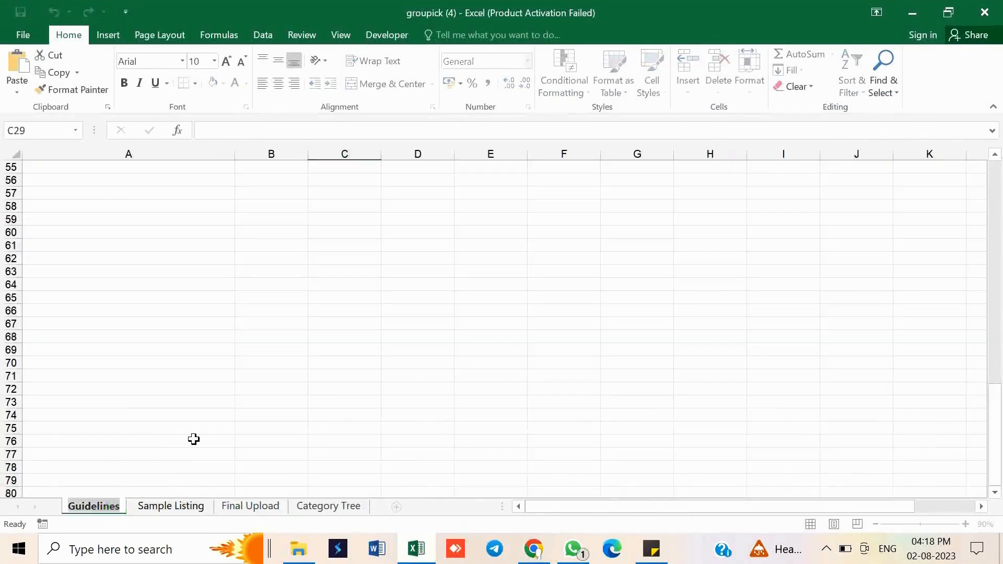
{"action": "scroll", "coordinate": [194, 436], "scroll_direction": "up", "scroll_amount": 15}
{"action": "left_click", "coordinate": [191, 515]}
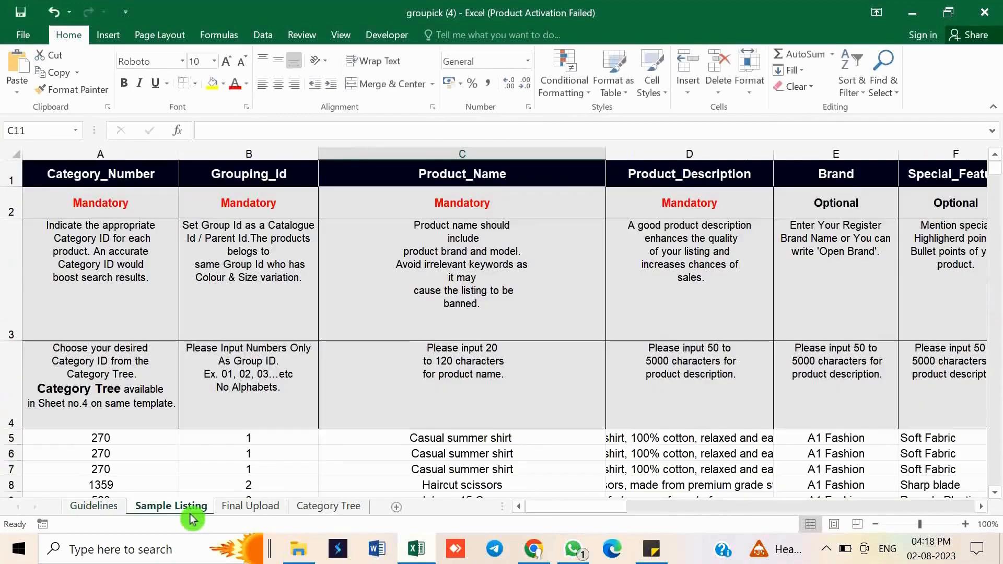
{"action": "left_click", "coordinate": [242, 515]}
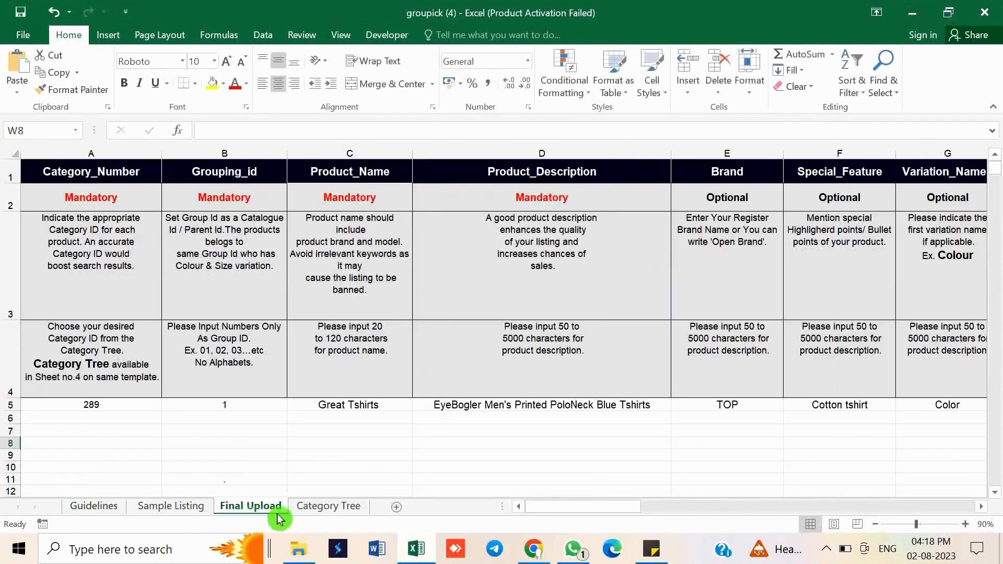
{"action": "left_click", "coordinate": [328, 508]}
{"action": "scroll", "coordinate": [364, 457], "scroll_direction": "up", "scroll_amount": 6}
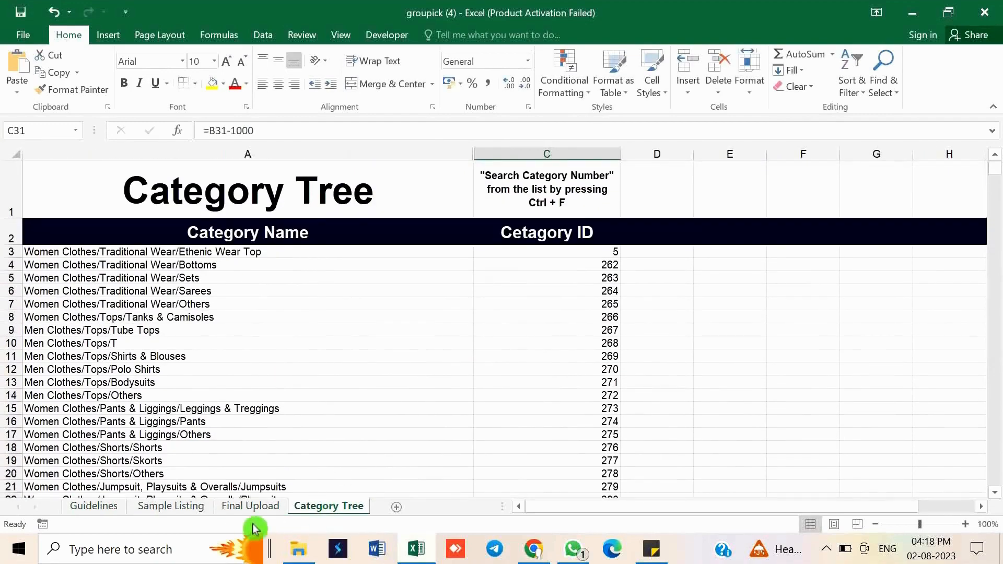
{"action": "left_click", "coordinate": [245, 512]}
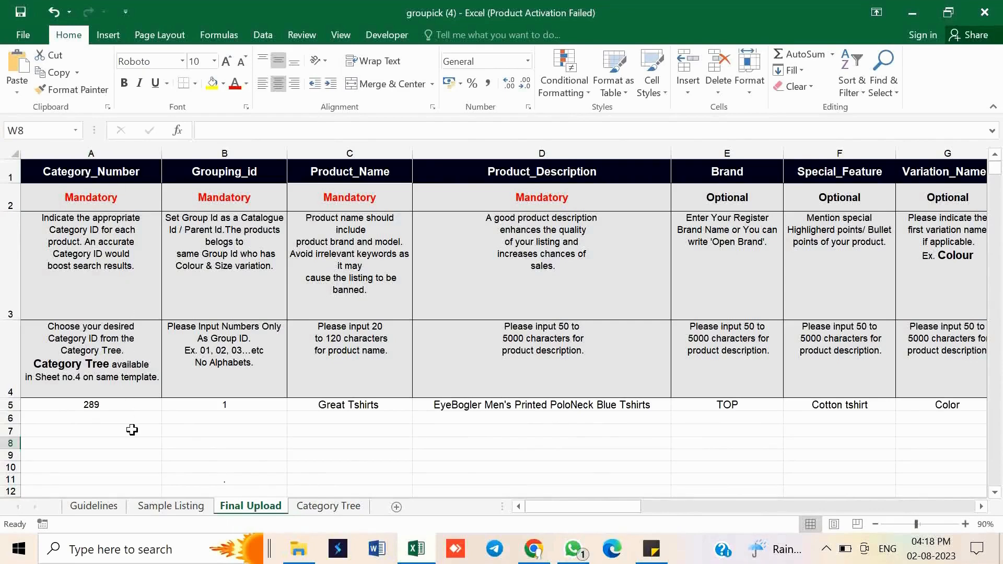
- Read the notice and definitions in the Guidelines sheet, and examine the example products and their columns in the Sample Listing sheet
{"action": "left_click", "coordinate": [94, 506]}
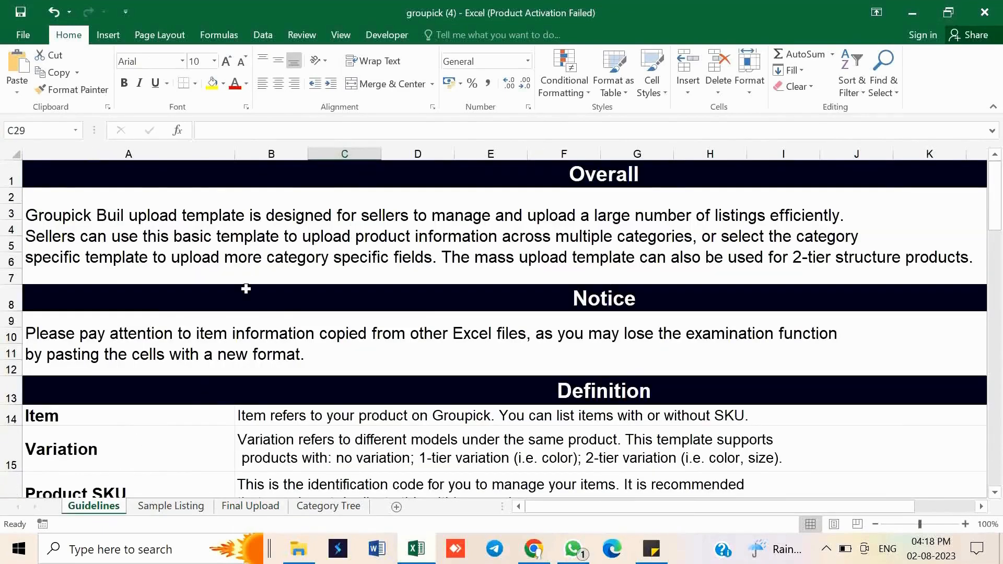
{"action": "scroll", "coordinate": [244, 393], "scroll_direction": "down", "scroll_amount": 3}
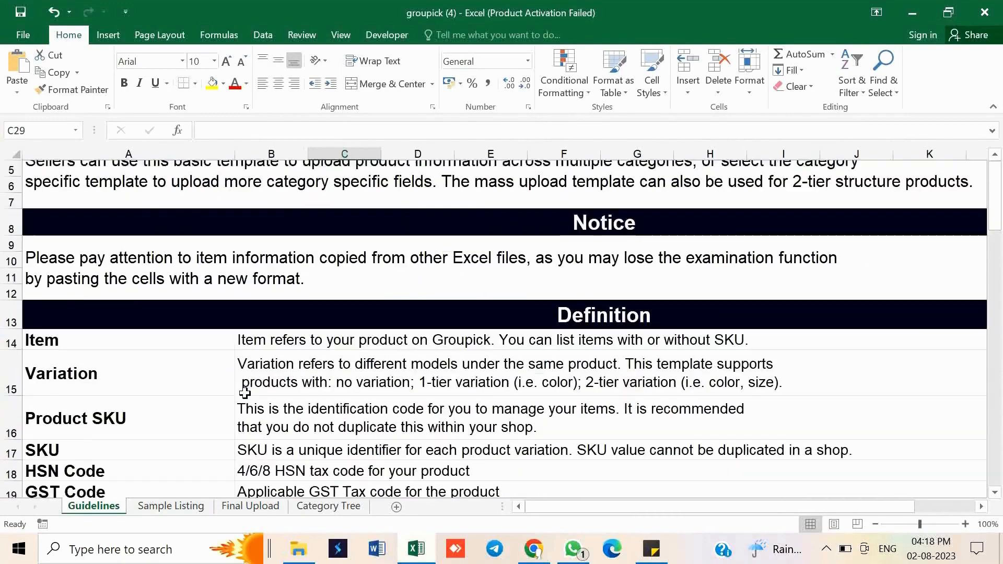
{"action": "left_click", "coordinate": [202, 506]}
{"action": "scroll", "coordinate": [223, 467], "scroll_direction": "down", "scroll_amount": 1}
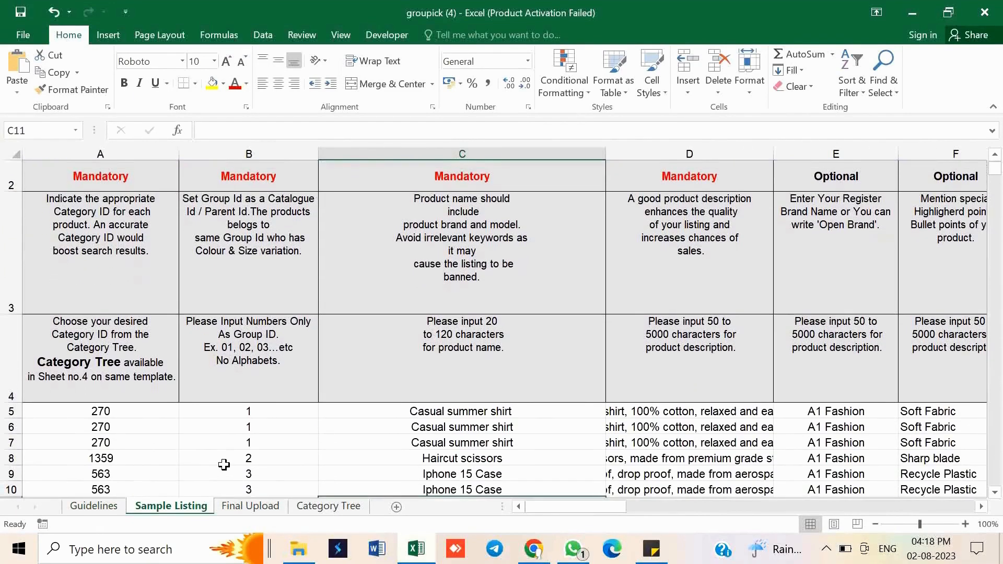
{"action": "scroll", "coordinate": [223, 467], "scroll_direction": "right", "scroll_amount": 2}
{"action": "scroll", "coordinate": [224, 465], "scroll_direction": "down", "scroll_amount": 1}
{"action": "scroll", "coordinate": [224, 464], "scroll_direction": "right", "scroll_amount": 1}
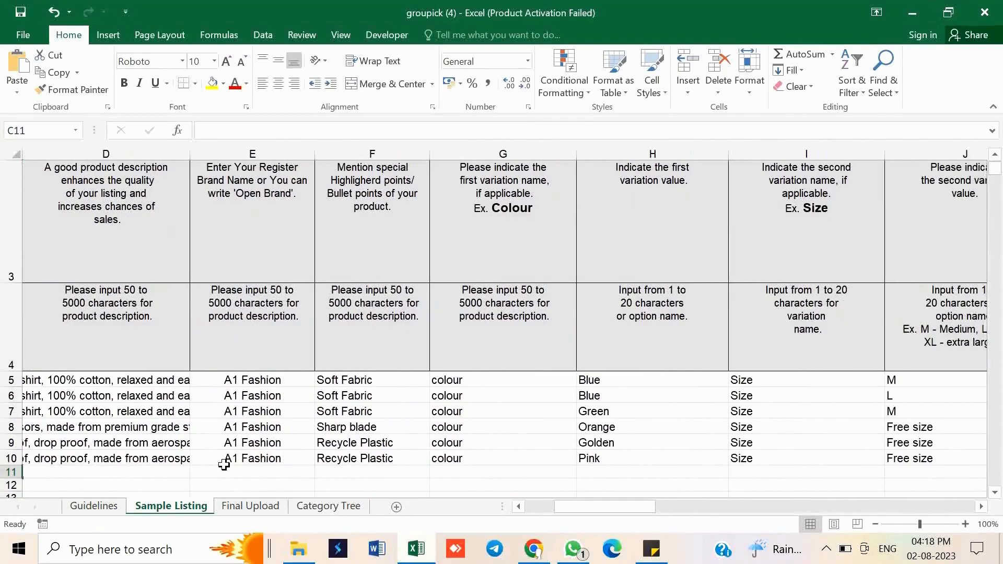
{"action": "scroll", "coordinate": [224, 465], "scroll_direction": "left", "scroll_amount": 3}
{"action": "scroll", "coordinate": [223, 465], "scroll_direction": "up", "scroll_amount": 2}
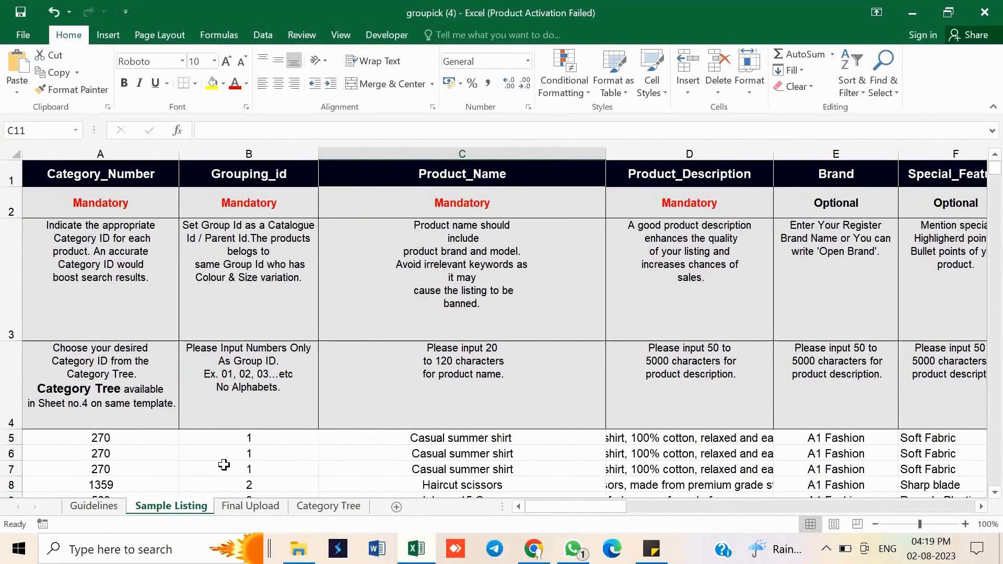
{"action": "scroll", "coordinate": [223, 465], "scroll_direction": "down", "scroll_amount": 1}
- Look up the Final Upload product's category number 289 in the Category Tree sheet
{"action": "left_click", "coordinate": [251, 506]}
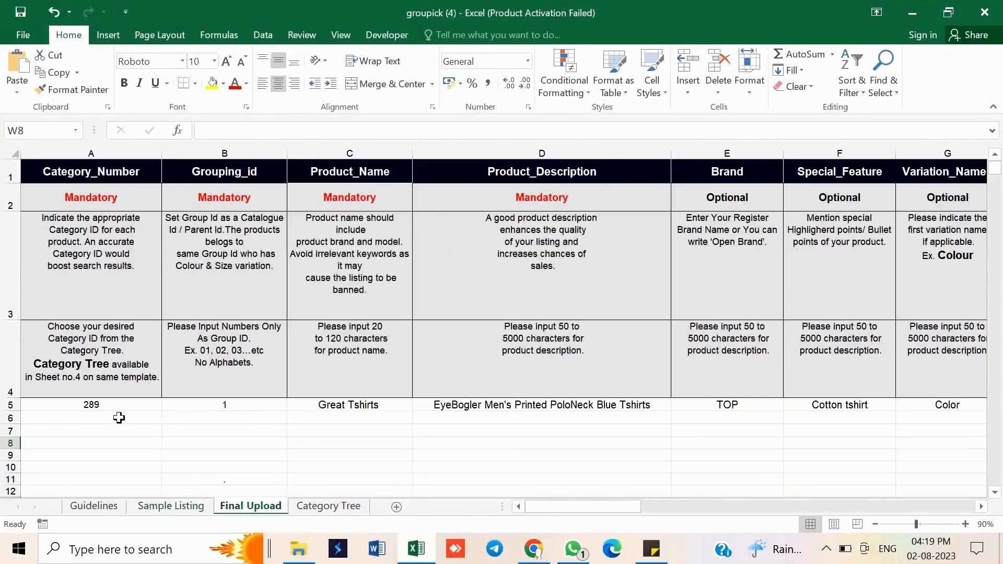
{"action": "left_click", "coordinate": [334, 507]}
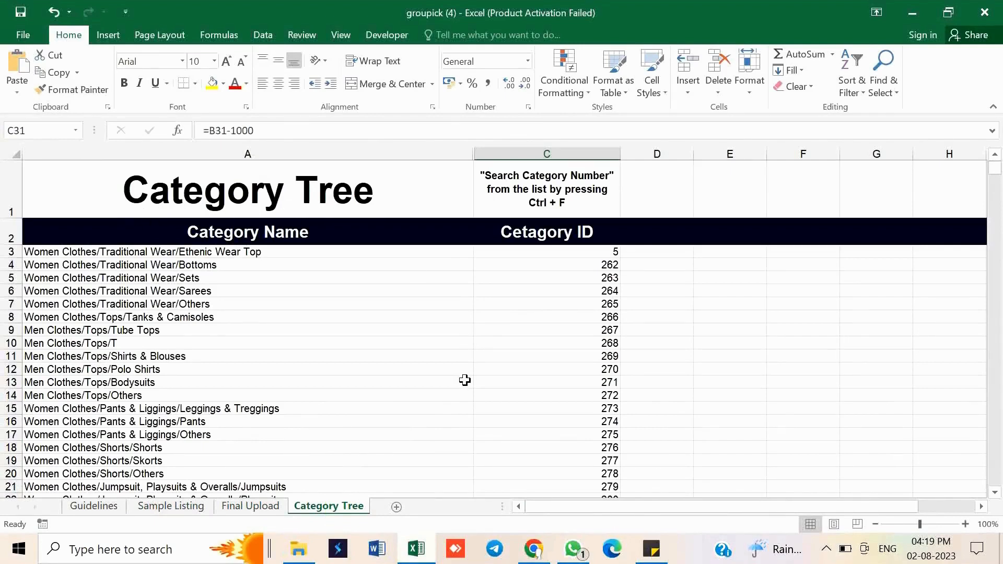
{"action": "left_click", "coordinate": [262, 512]}
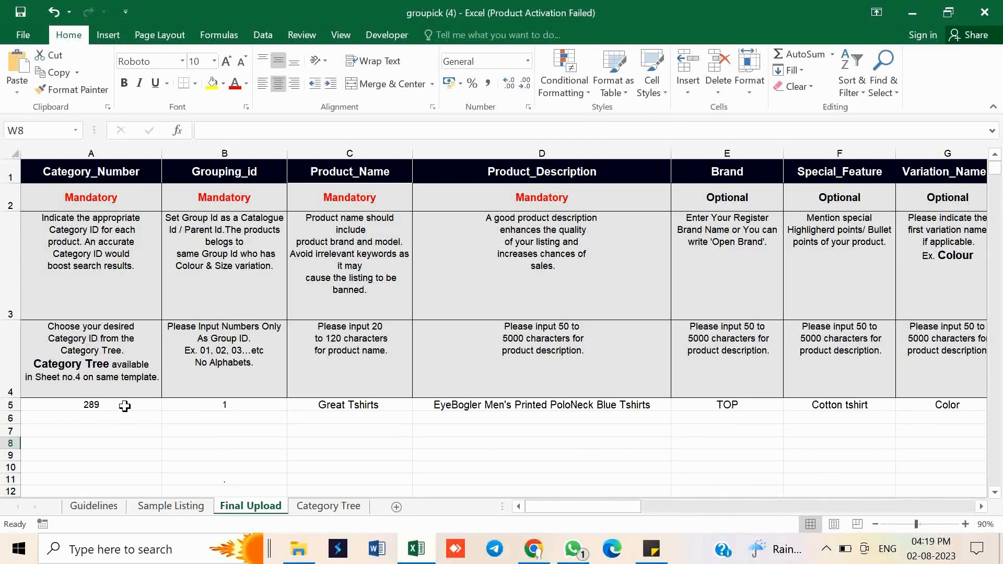
{"action": "left_click", "coordinate": [319, 506]}
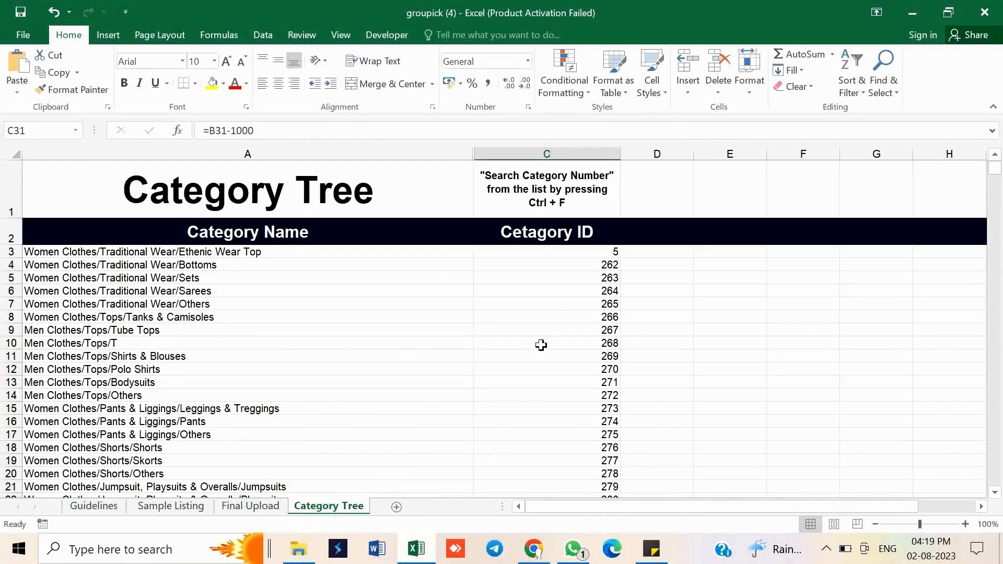
{"action": "scroll", "coordinate": [558, 344], "scroll_direction": "down", "scroll_amount": 1}
{"action": "scroll", "coordinate": [560, 345], "scroll_direction": "up", "scroll_amount": 1}
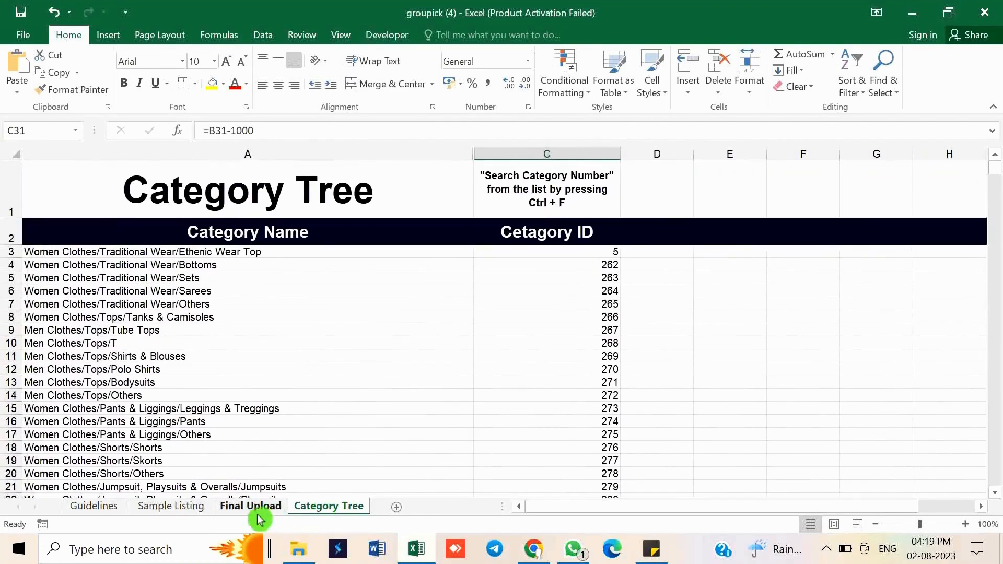
{"action": "scroll", "coordinate": [543, 446], "scroll_direction": "down", "scroll_amount": 1}
{"action": "scroll", "coordinate": [549, 443], "scroll_direction": "down", "scroll_amount": 7}
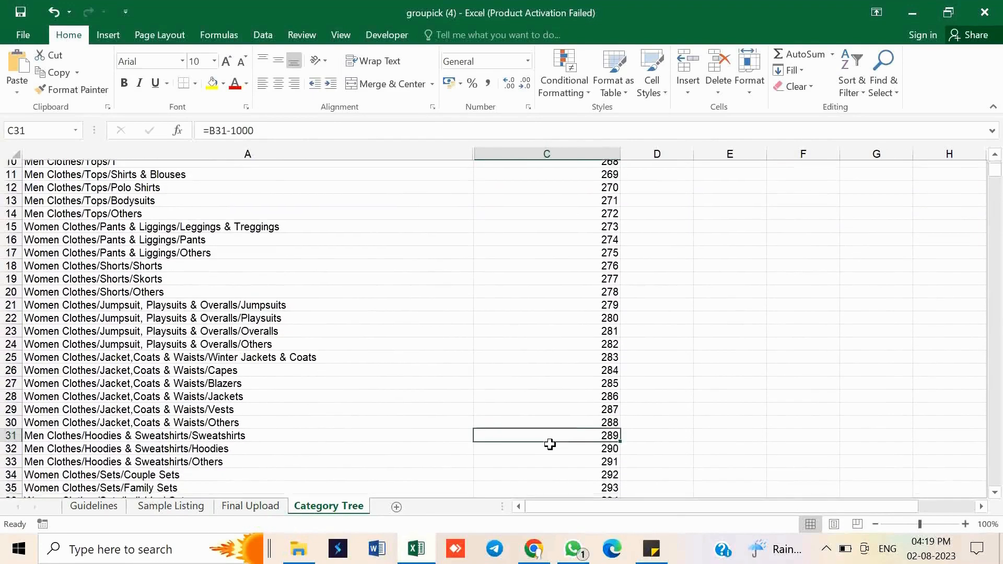
{"action": "scroll", "coordinate": [545, 407], "scroll_direction": "up", "scroll_amount": 7}
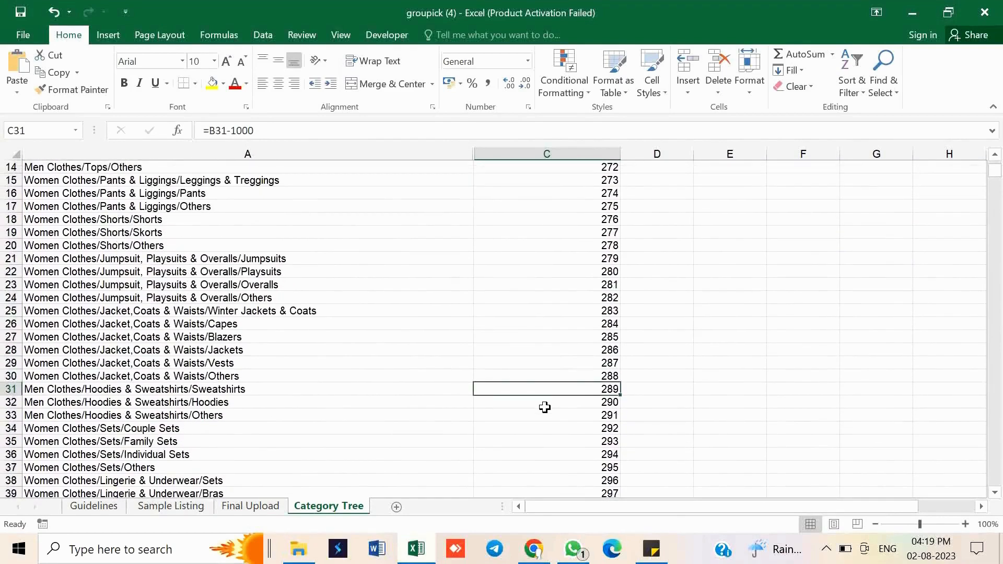
- Review the T-shirt entry in the Final Upload sheet from product name and description through brand, special feature and variation columns
{"action": "left_click", "coordinate": [256, 505]}
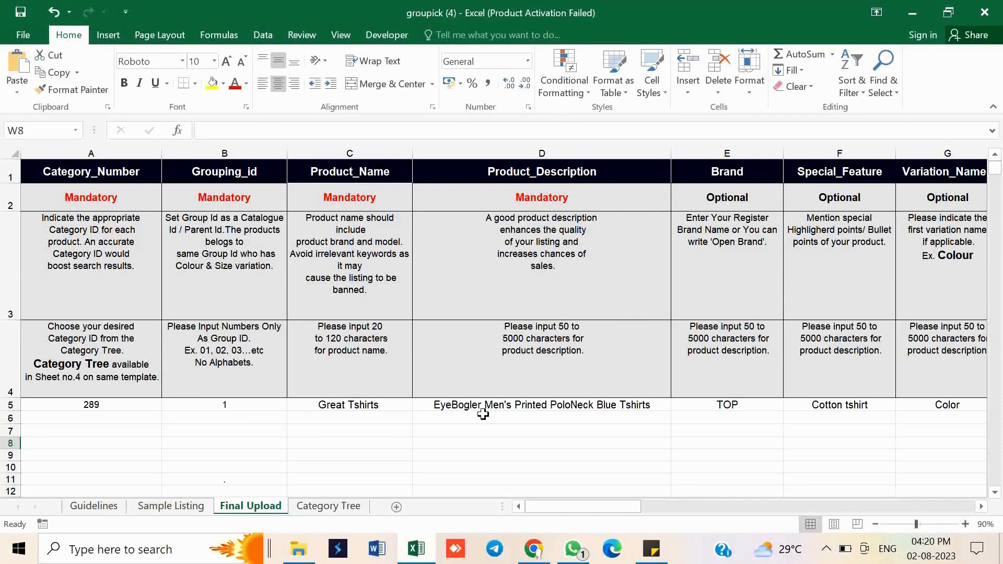
{"action": "scroll", "coordinate": [483, 414], "scroll_direction": "right", "scroll_amount": 2}
{"action": "scroll", "coordinate": [486, 413], "scroll_direction": "right", "scroll_amount": 3}
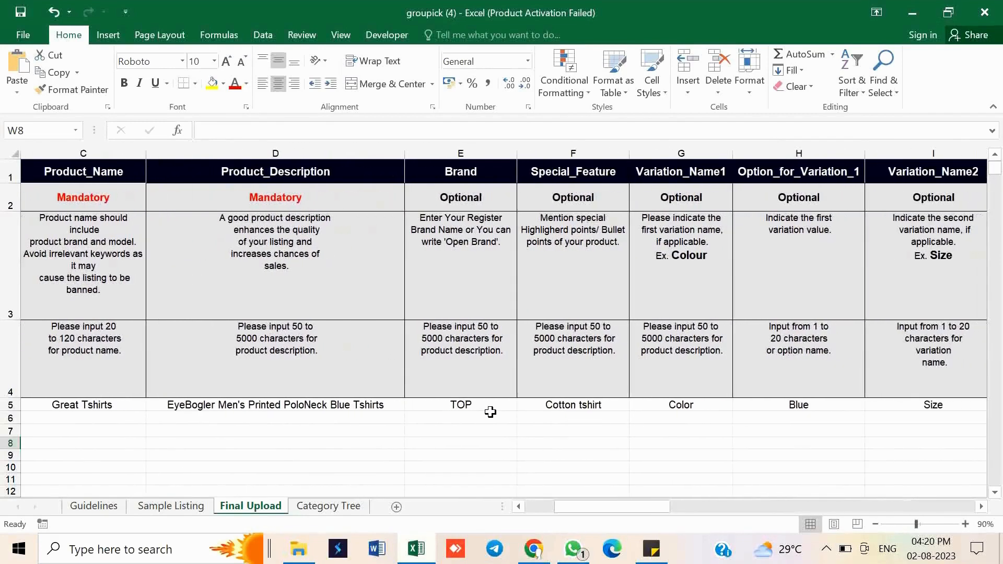
{"action": "scroll", "coordinate": [561, 411], "scroll_direction": "right", "scroll_amount": 1}
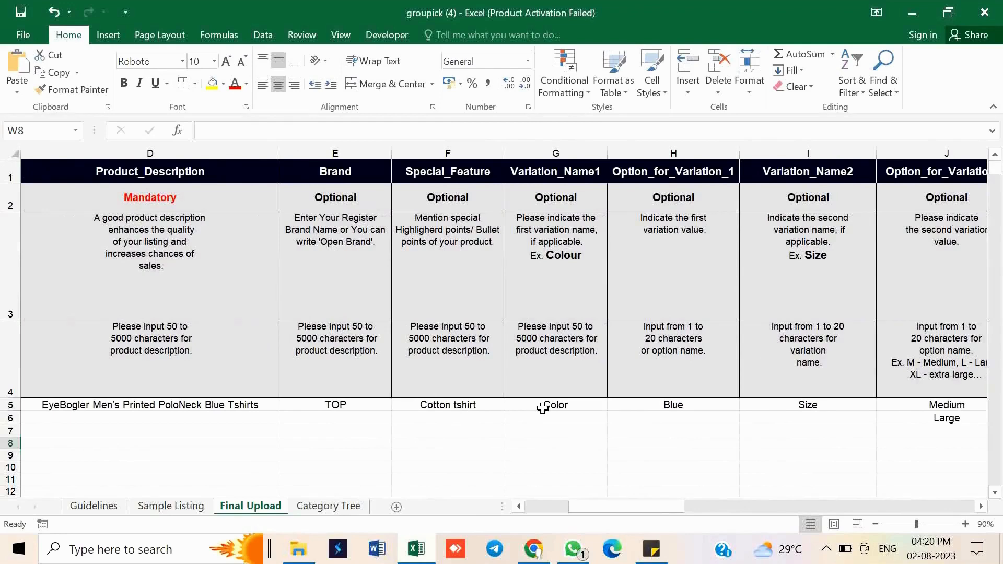
{"action": "scroll", "coordinate": [647, 408], "scroll_direction": "right", "scroll_amount": 1}
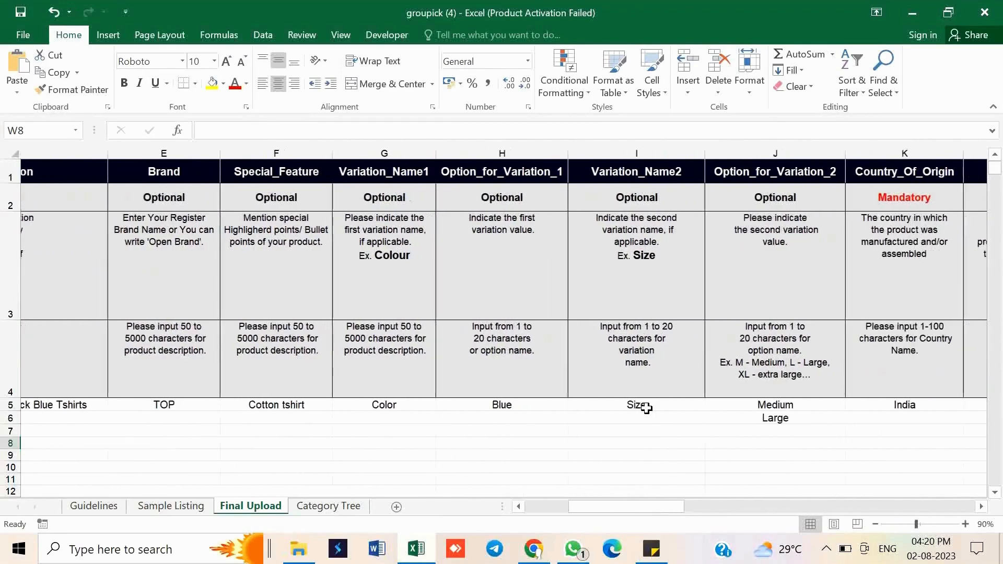
- Go through the empty cells H6 to H9 under Blue in the Option_for_Variation_1 column
{"action": "left_click", "coordinate": [396, 418]}
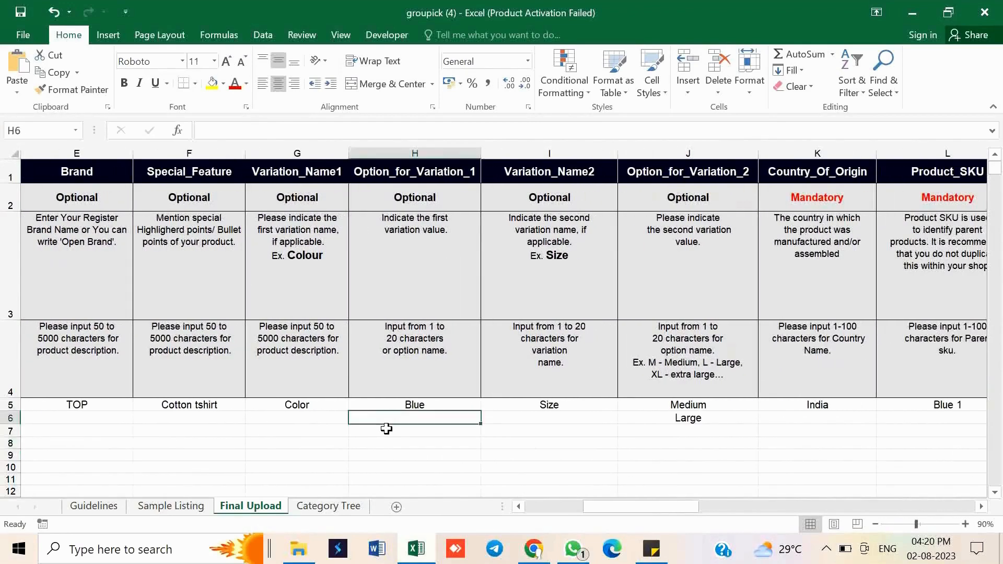
{"action": "left_click", "coordinate": [385, 431]}
{"action": "left_click", "coordinate": [380, 443]}
{"action": "left_click", "coordinate": [380, 456]}
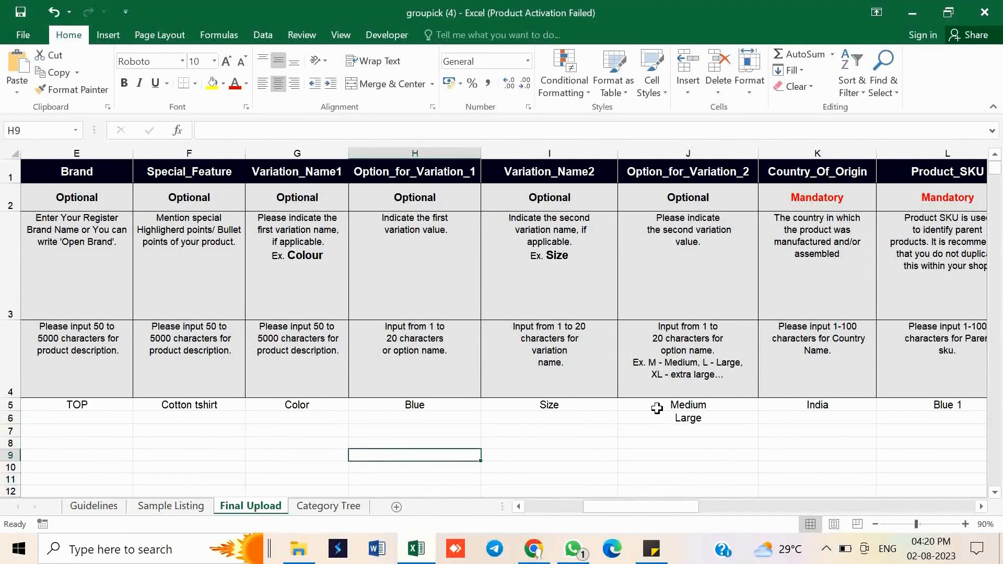
- Review the rest of the T-shirt entry in the Final Upload sheet, from country of origin and SKU through pricing, images and dimensions to Fssai_no
{"action": "scroll", "coordinate": [657, 409], "scroll_direction": "right", "scroll_amount": 2}
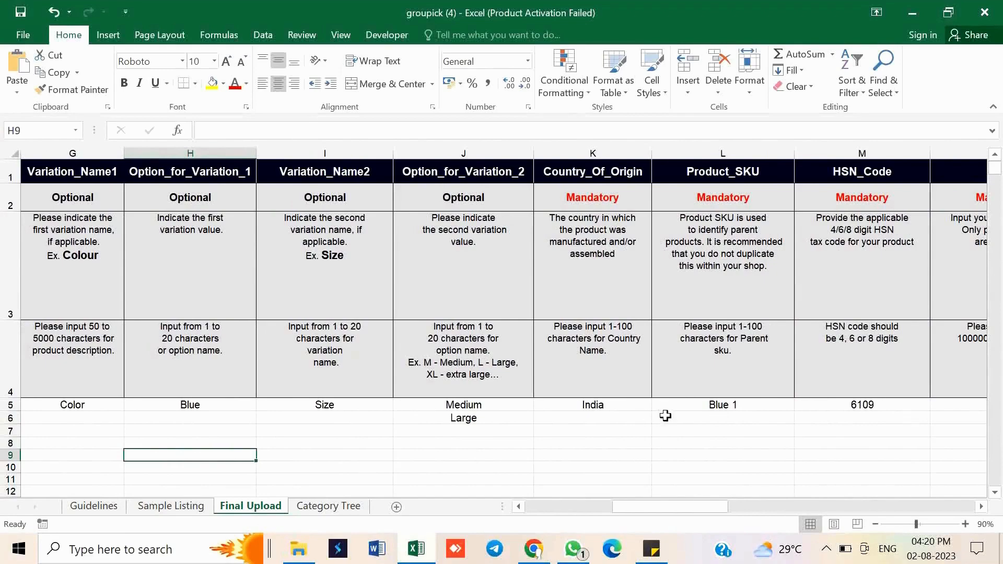
{"action": "scroll", "coordinate": [736, 407], "scroll_direction": "right", "scroll_amount": 3}
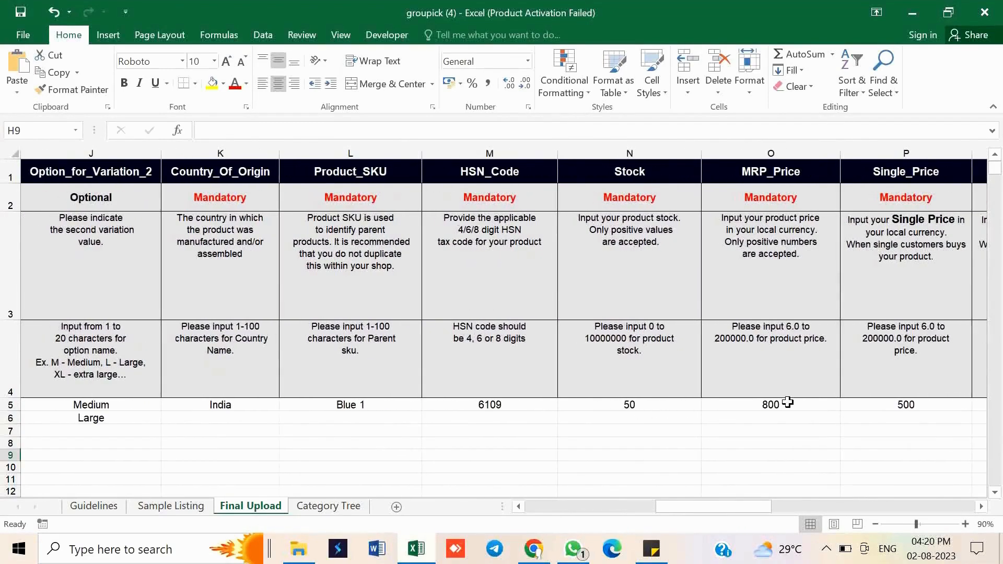
{"action": "scroll", "coordinate": [787, 402], "scroll_direction": "right", "scroll_amount": 3}
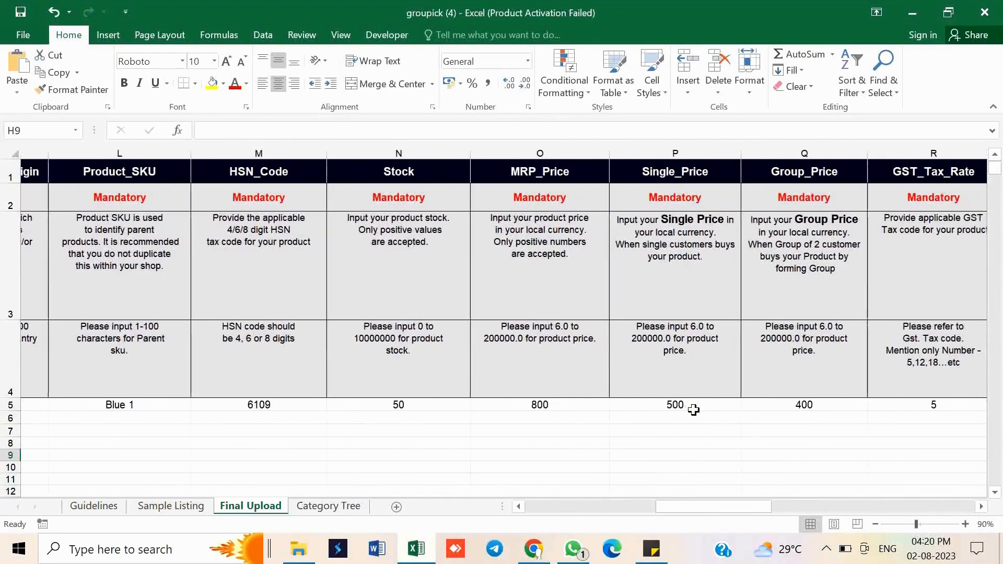
{"action": "scroll", "coordinate": [731, 404], "scroll_direction": "right", "scroll_amount": 1}
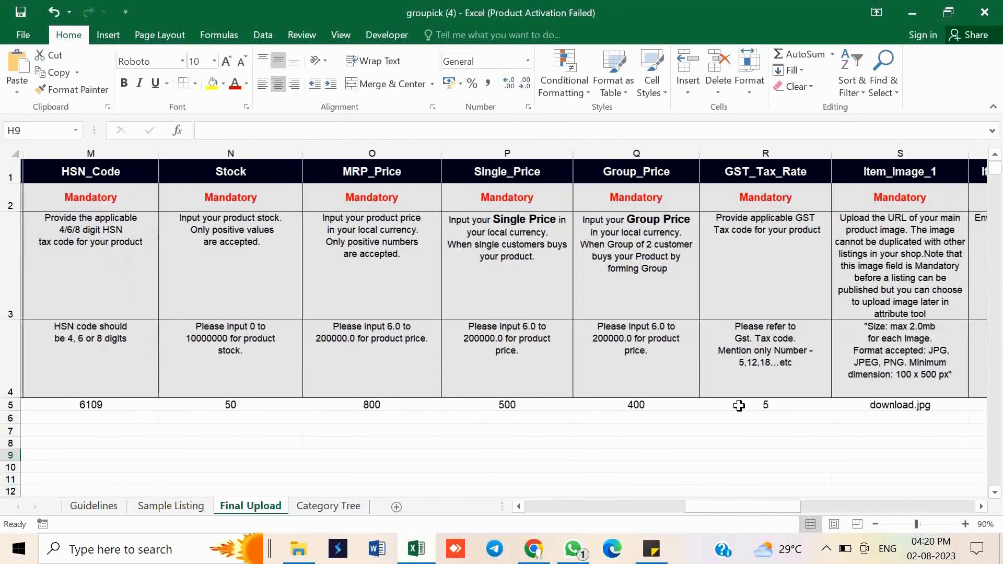
{"action": "scroll", "coordinate": [739, 406], "scroll_direction": "right", "scroll_amount": 1}
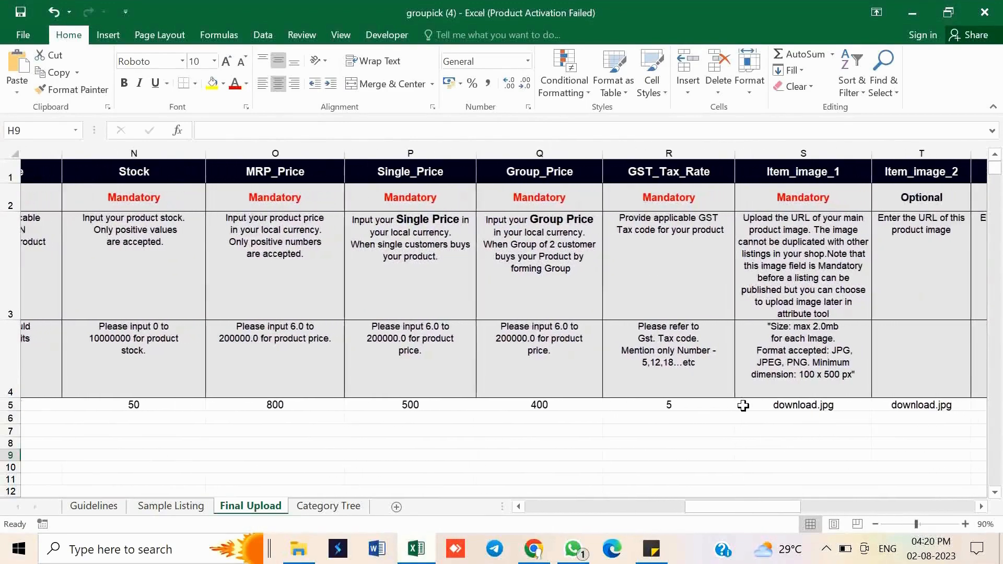
{"action": "scroll", "coordinate": [743, 405], "scroll_direction": "right", "scroll_amount": 1}
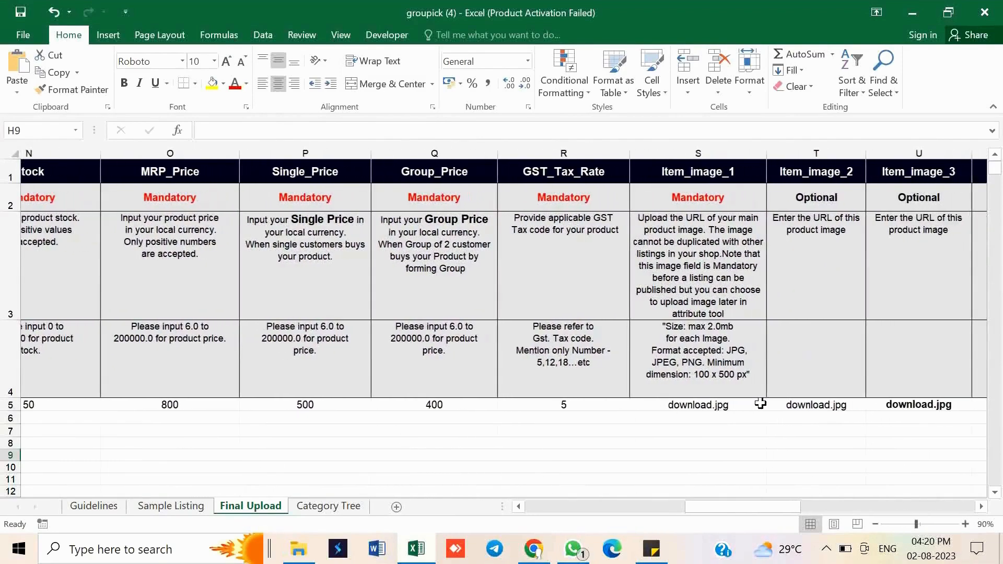
{"action": "scroll", "coordinate": [760, 404], "scroll_direction": "right", "scroll_amount": 1}
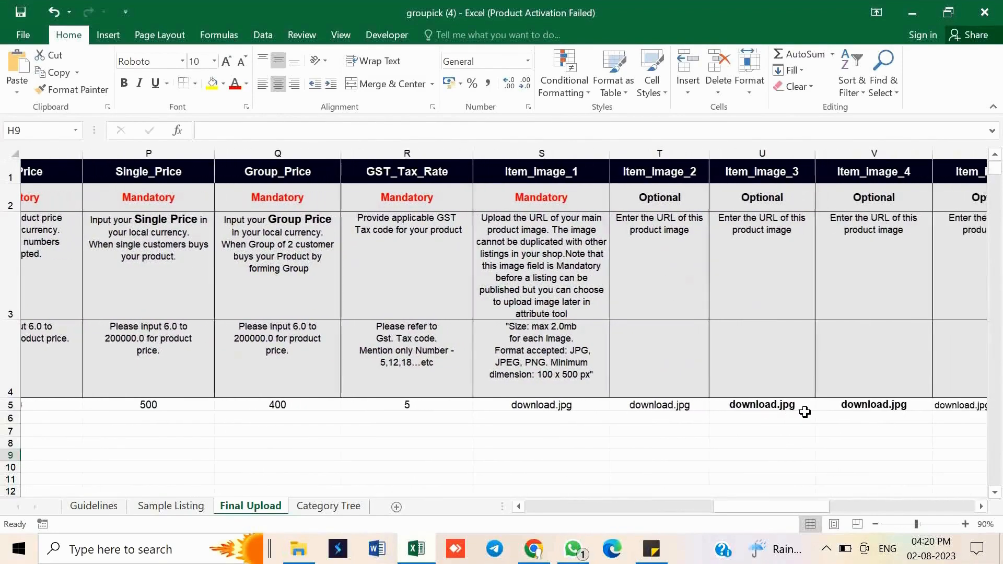
{"action": "scroll", "coordinate": [804, 412], "scroll_direction": "right", "scroll_amount": 2}
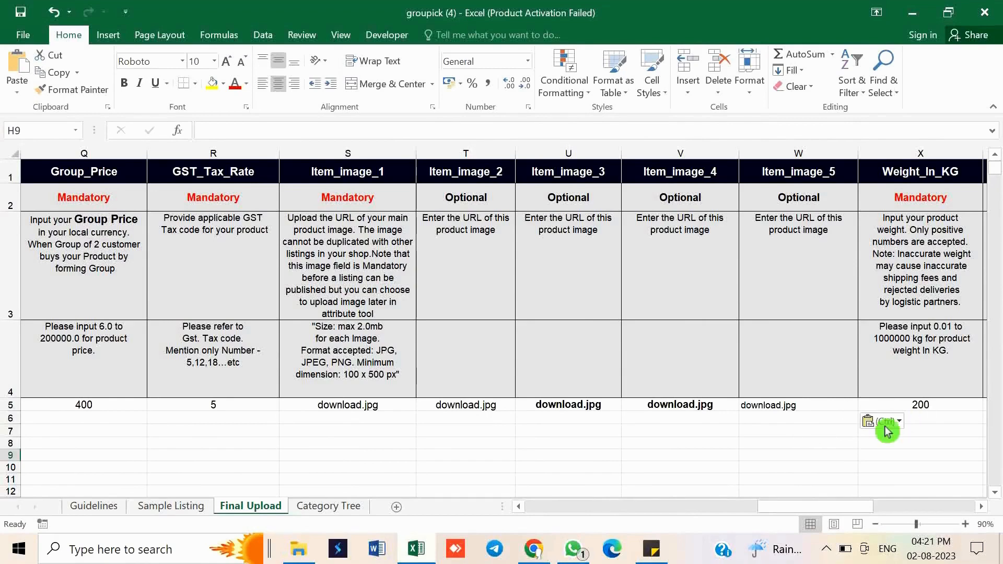
{"action": "scroll", "coordinate": [862, 415], "scroll_direction": "right", "scroll_amount": 4}
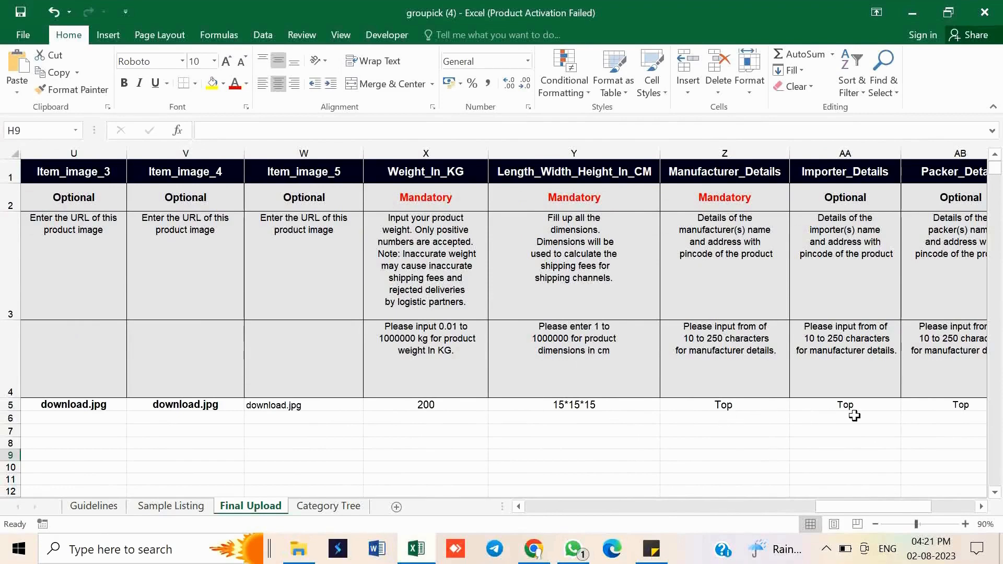
{"action": "scroll", "coordinate": [854, 415], "scroll_direction": "right", "scroll_amount": 4}
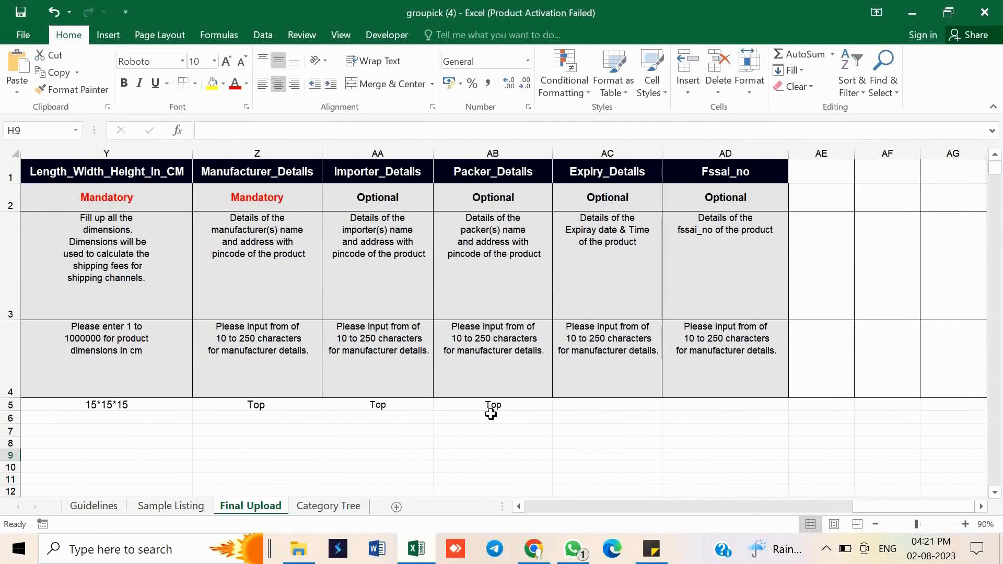
- Enter "d" in the T-shirt entry's Expiry_Details cell AC5
{"action": "left_click", "coordinate": [600, 408]}
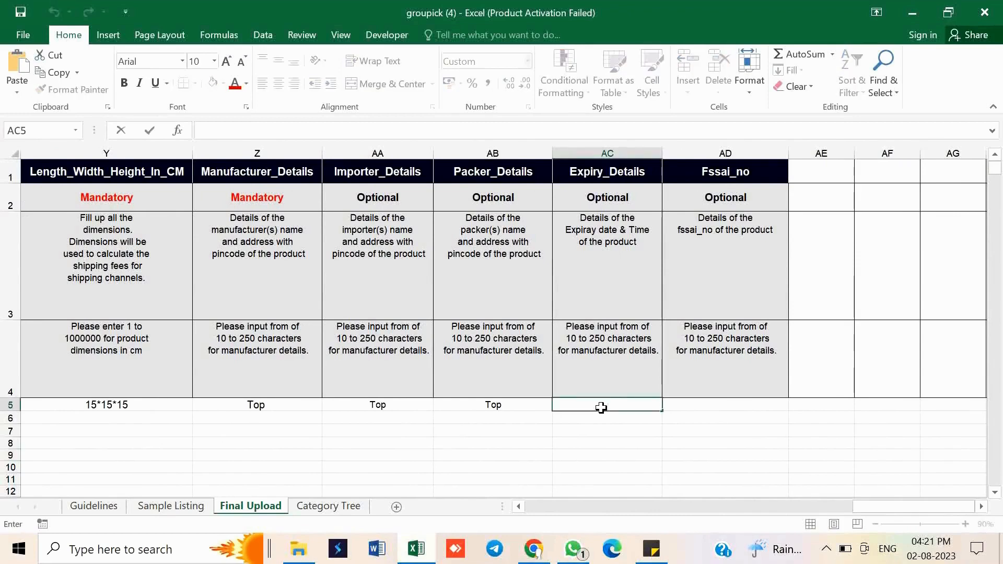
{"action": "type", "text": "ds"}
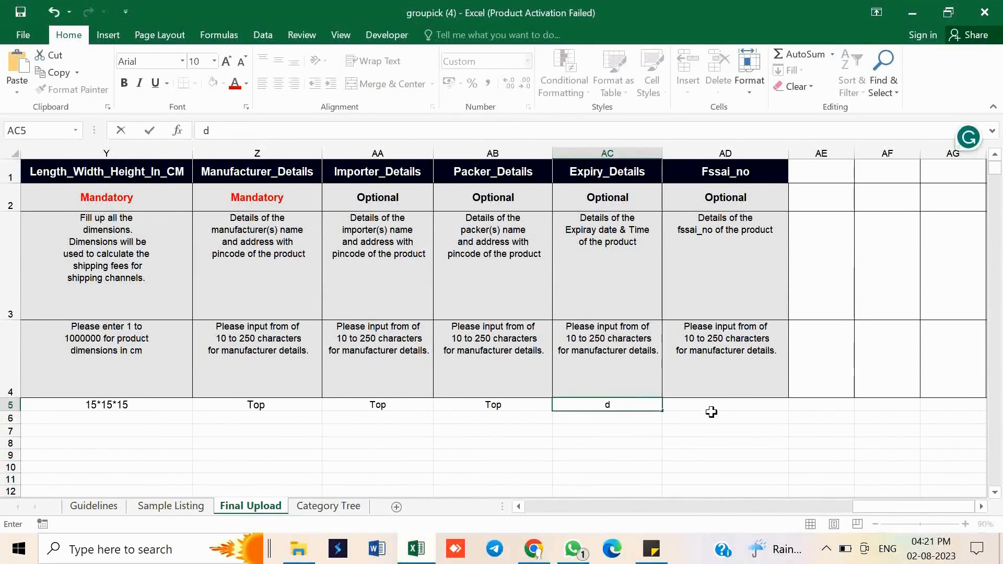
{"action": "scroll", "coordinate": [711, 410], "scroll_direction": "left", "scroll_amount": 10}
- Switch to the Groupick seller panel in Chrome, open the bulk catalogue upload page and view the file picker for the listing sheet
{"action": "left_click", "coordinate": [533, 549]}
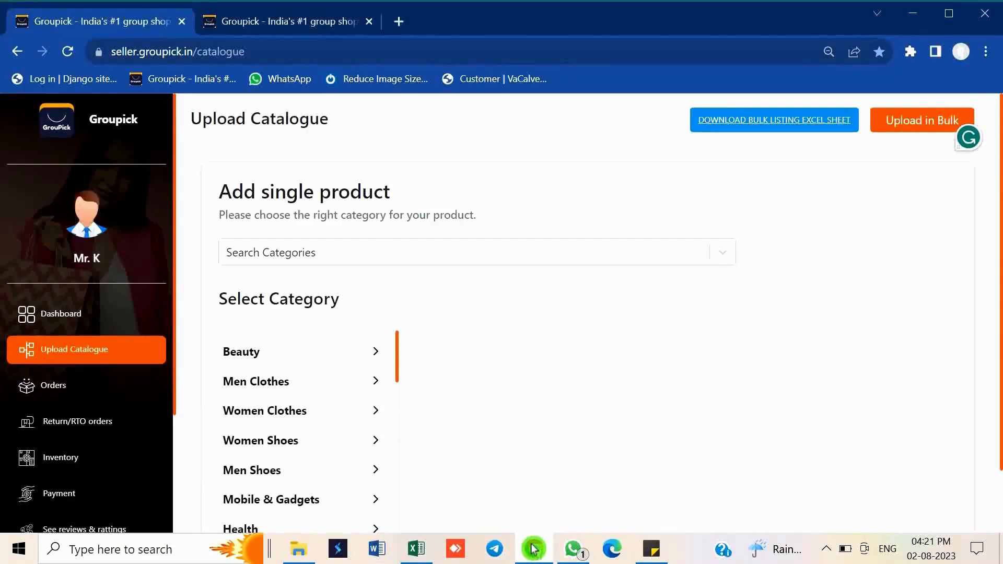
{"action": "left_click", "coordinate": [947, 135]}
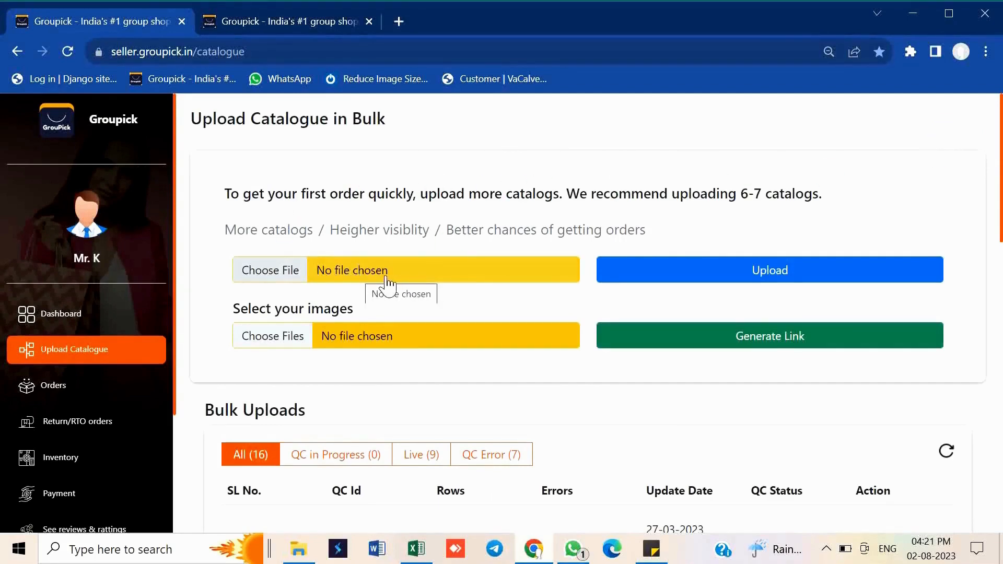
{"action": "left_click", "coordinate": [349, 279]}
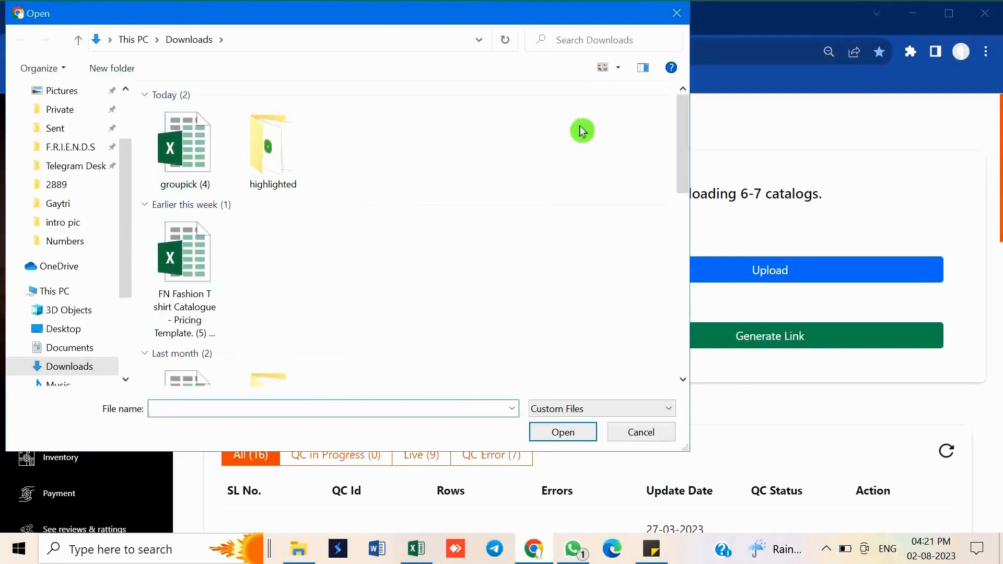
{"action": "left_click", "coordinate": [676, 19]}
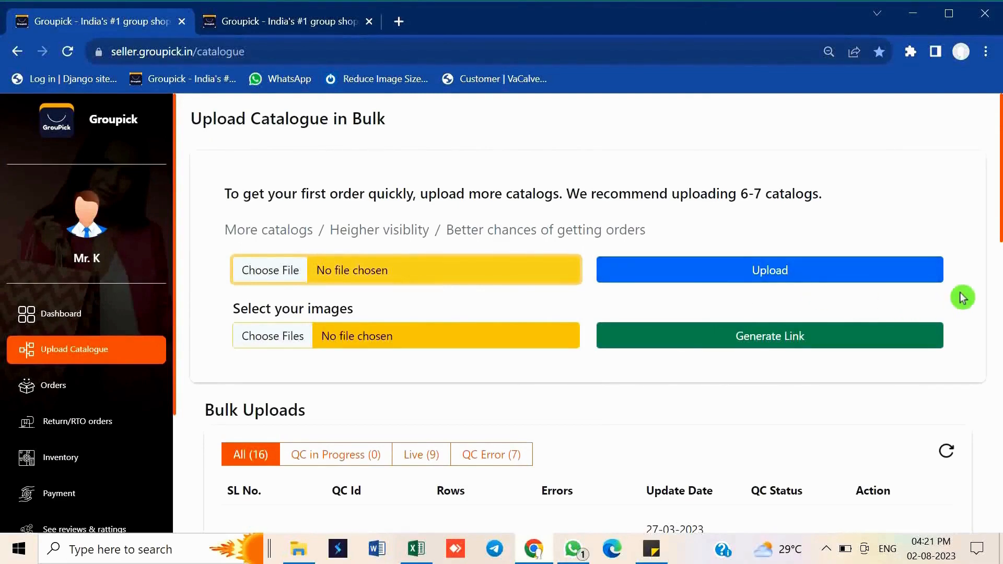
- Examine the Bulk Uploads list with its rows, errors, QC statuses and the actions offered for QC Error files
{"action": "scroll", "coordinate": [963, 296], "scroll_direction": "down", "scroll_amount": 2}
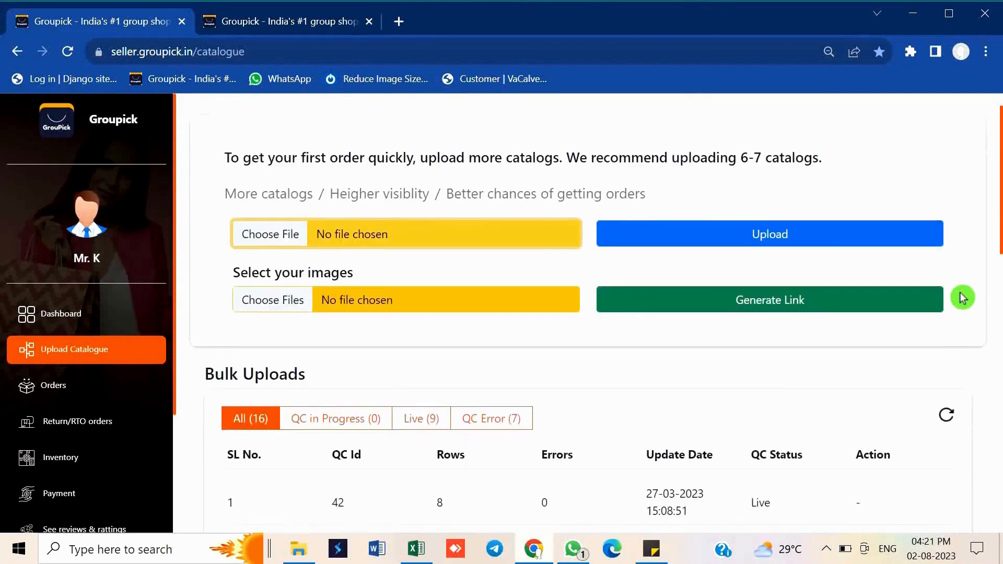
{"action": "scroll", "coordinate": [963, 297], "scroll_direction": "down", "scroll_amount": 10}
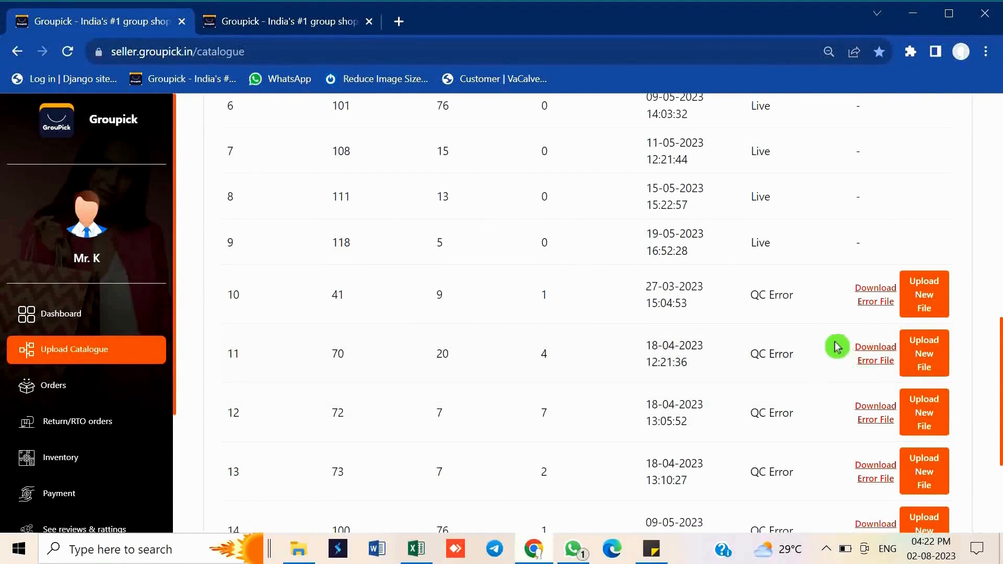
{"action": "scroll", "coordinate": [843, 374], "scroll_direction": "up", "scroll_amount": 8}
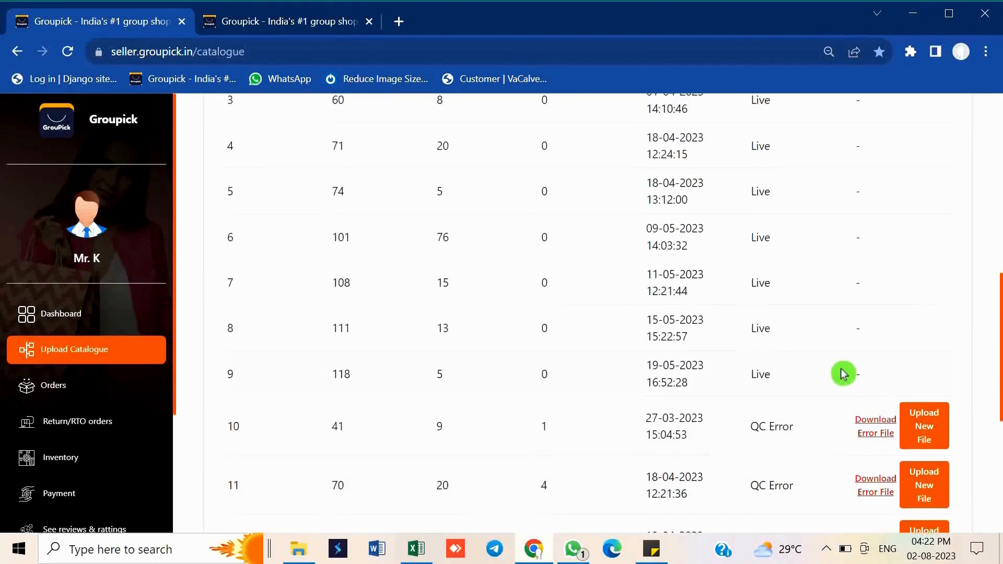
{"action": "scroll", "coordinate": [844, 373], "scroll_direction": "up", "scroll_amount": 2}
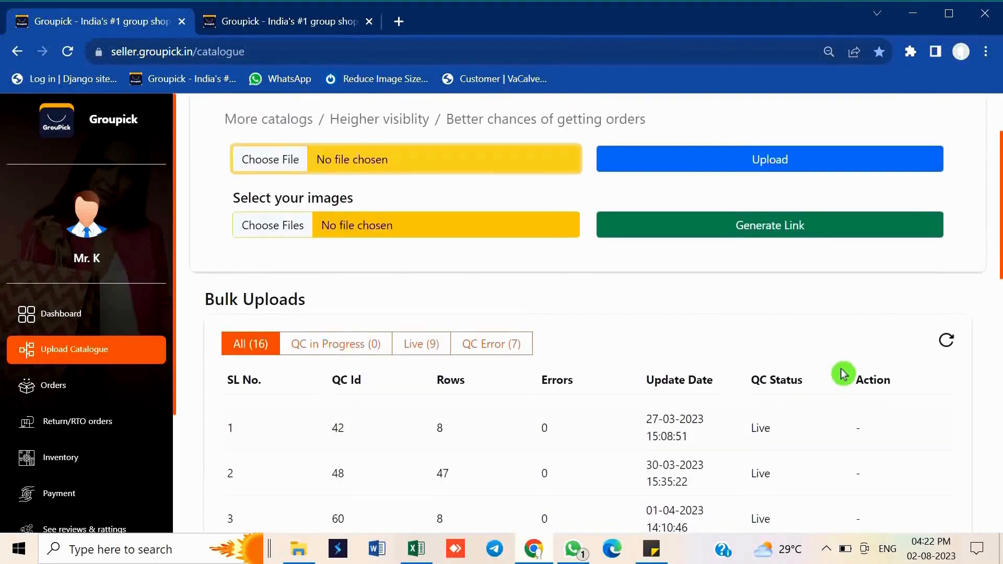
{"action": "scroll", "coordinate": [384, 208], "scroll_direction": "up", "scroll_amount": 1}
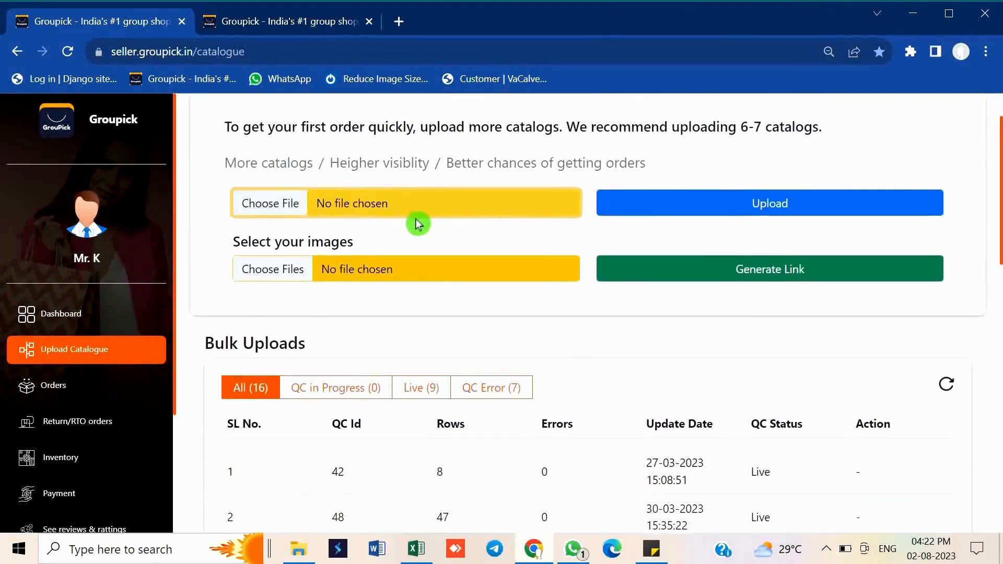
- Go through the seller's orders by status: On Hold, Ready To Ship, Shipped, Delivered and Cancelled
{"action": "left_click", "coordinate": [144, 384]}
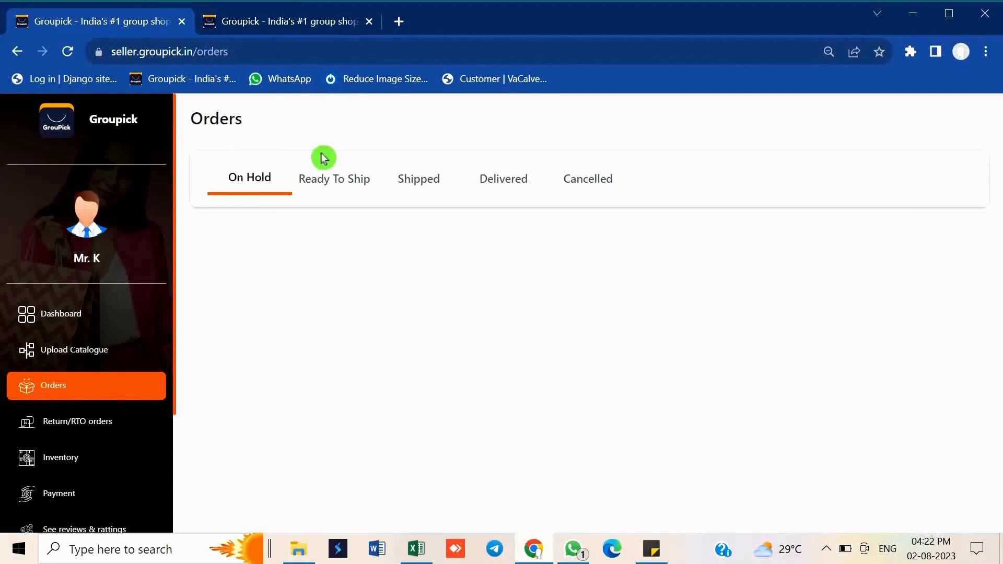
{"action": "left_click", "coordinate": [343, 183]}
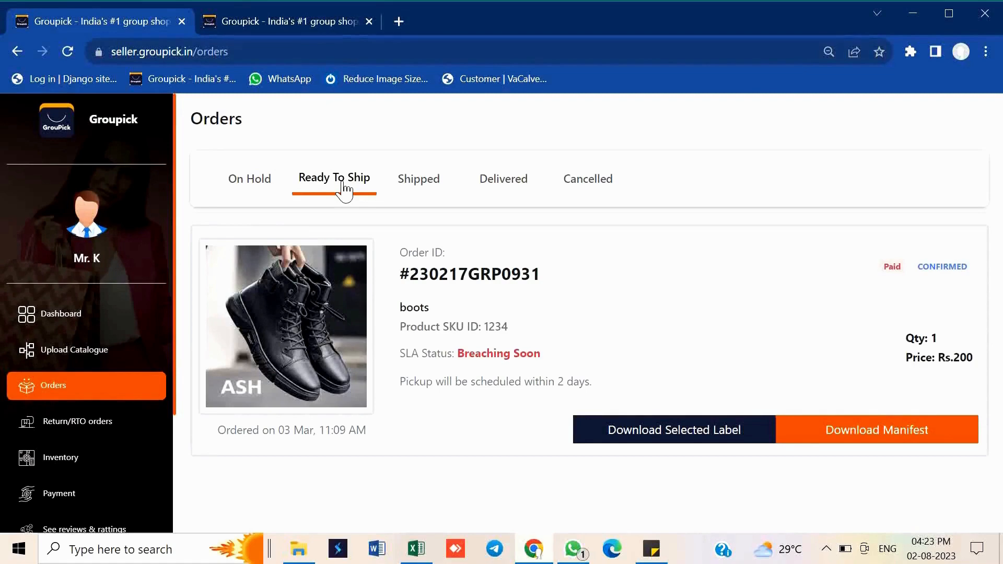
{"action": "left_click", "coordinate": [419, 180]}
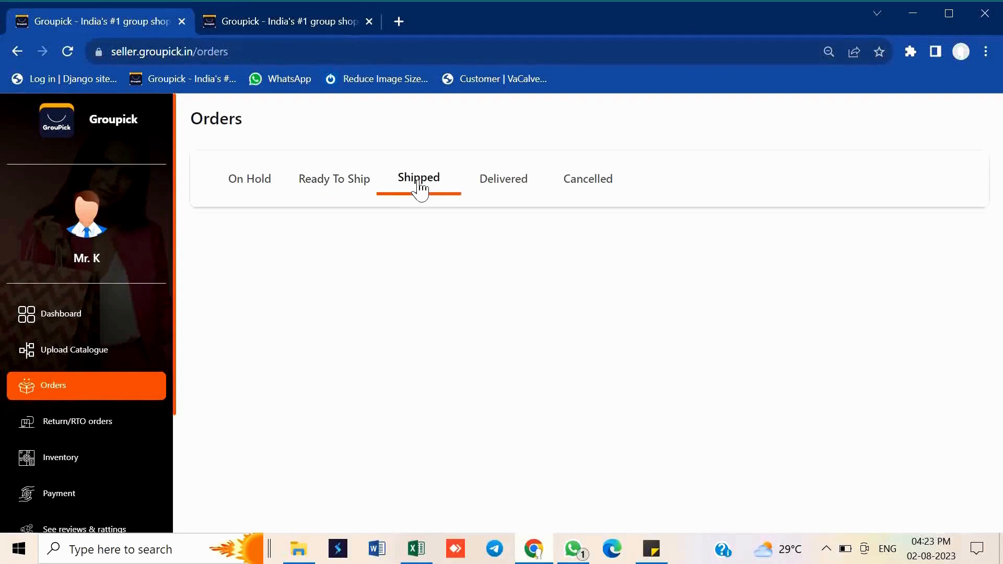
{"action": "left_click", "coordinate": [421, 157]}
{"action": "left_click", "coordinate": [502, 180]}
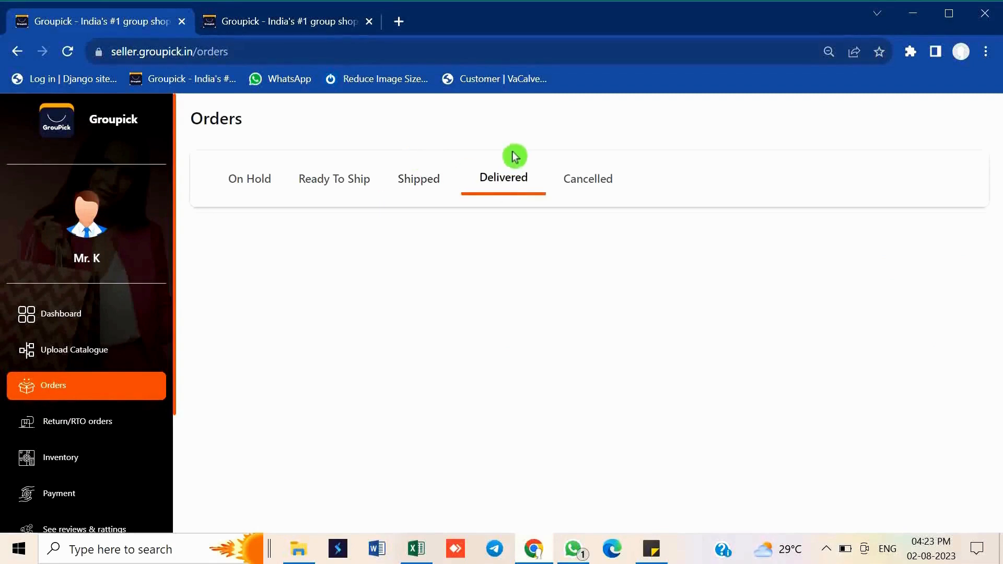
{"action": "left_click", "coordinate": [591, 178]}
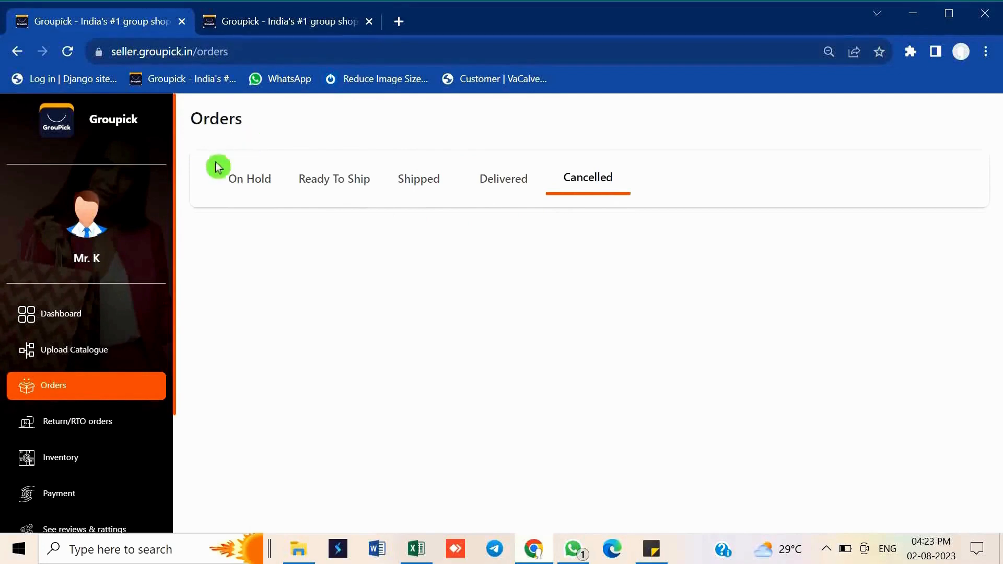
- Open the Return/RTO orders page and view both the Return and RTO orders lists
{"action": "scroll", "coordinate": [119, 295], "scroll_direction": "down", "scroll_amount": 2}
{"action": "left_click", "coordinate": [82, 327]}
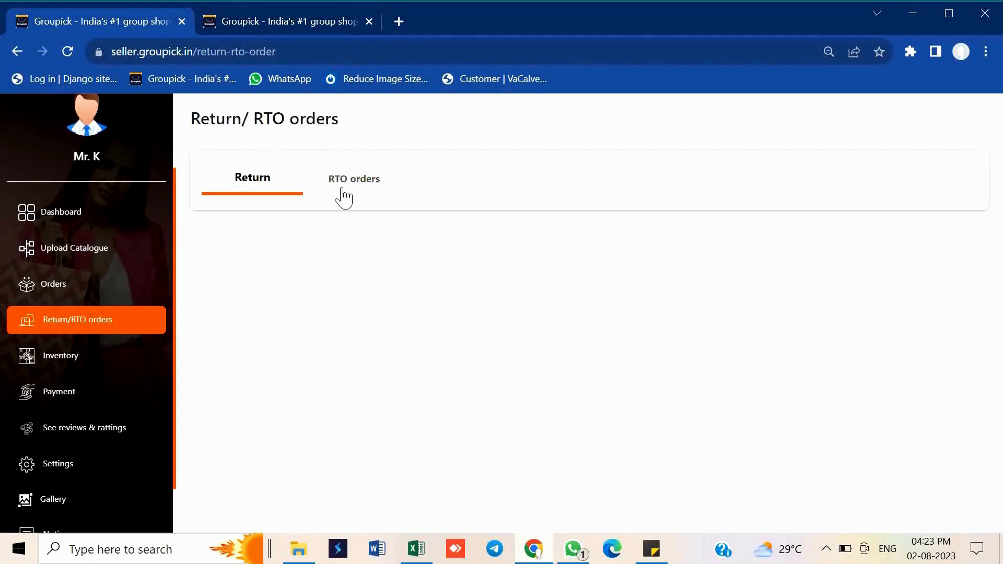
{"action": "left_click_drag", "start_coordinate": [343, 195], "coordinate": [348, 191]}
{"action": "left_click", "coordinate": [354, 159]}
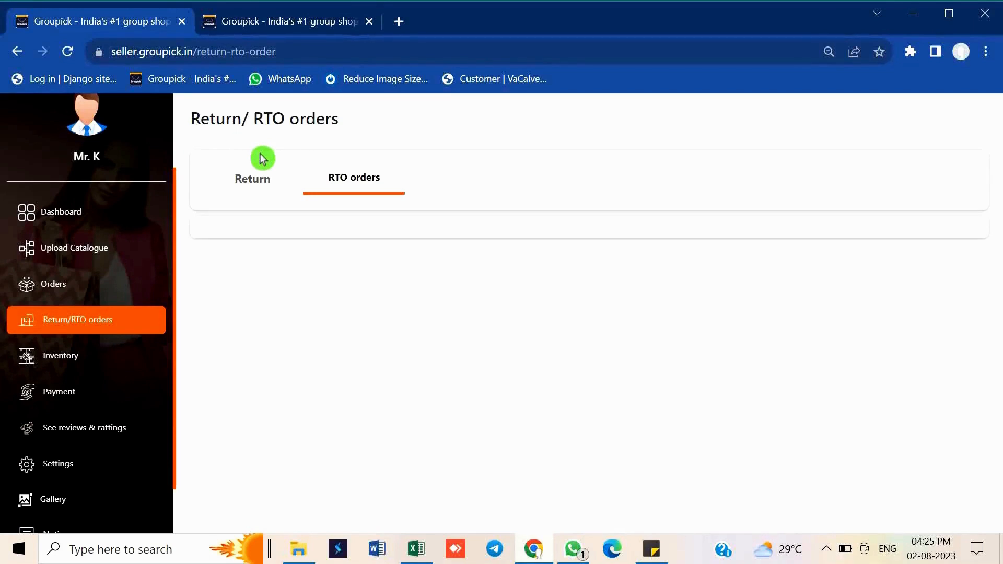
- Open the Inventory and browse the All Stock product list with its SKUs, categories, stock and prices
{"action": "left_click", "coordinate": [94, 360]}
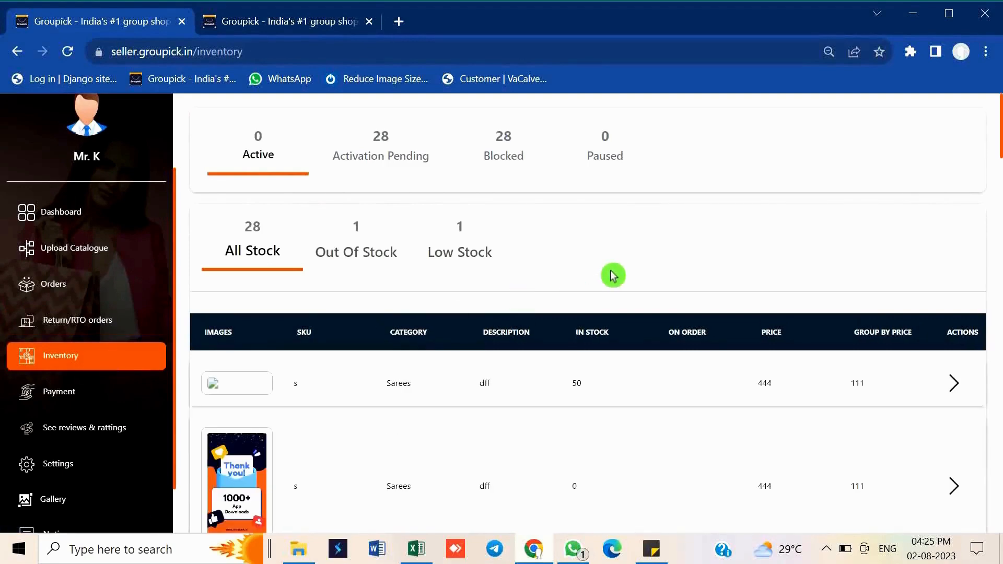
{"action": "scroll", "coordinate": [611, 277], "scroll_direction": "down", "scroll_amount": 8}
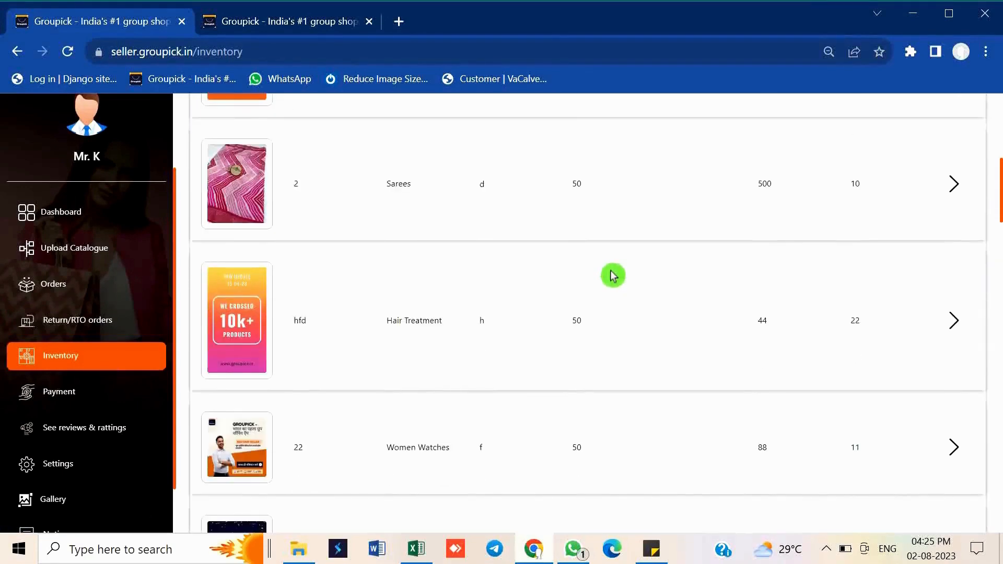
{"action": "scroll", "coordinate": [589, 282], "scroll_direction": "up", "scroll_amount": 1}
{"action": "scroll", "coordinate": [589, 282], "scroll_direction": "down", "scroll_amount": 4}
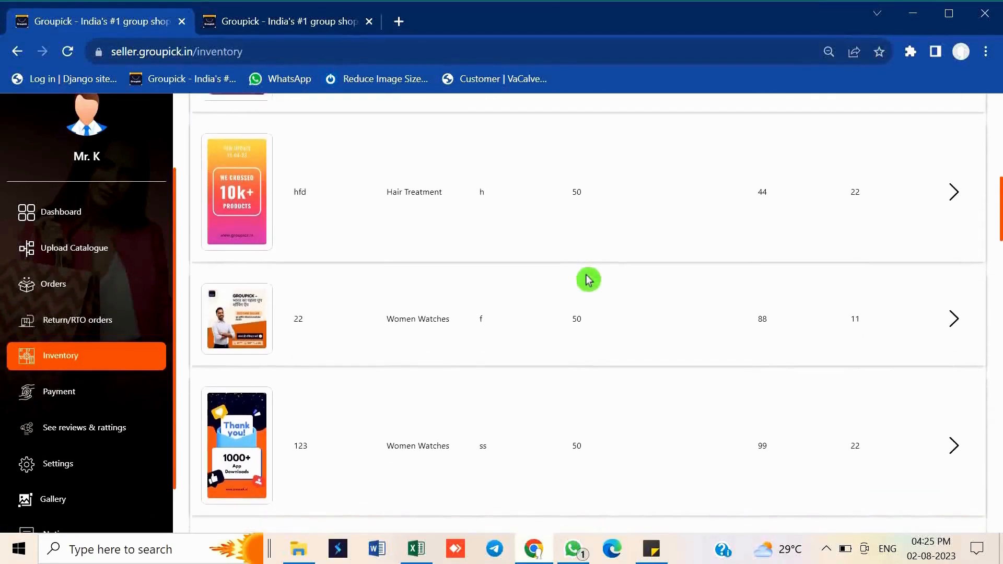
{"action": "scroll", "coordinate": [588, 280], "scroll_direction": "up", "scroll_amount": 1}
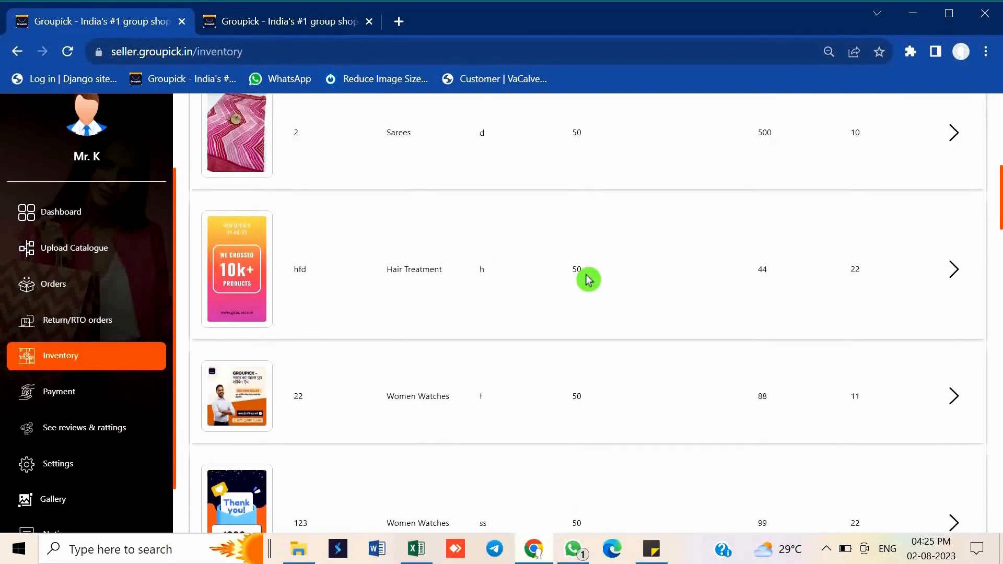
- Open the Hair Treatment product with SKU hfd for editing and look over its basic information, visibility and stock
{"action": "left_click", "coordinate": [955, 276]}
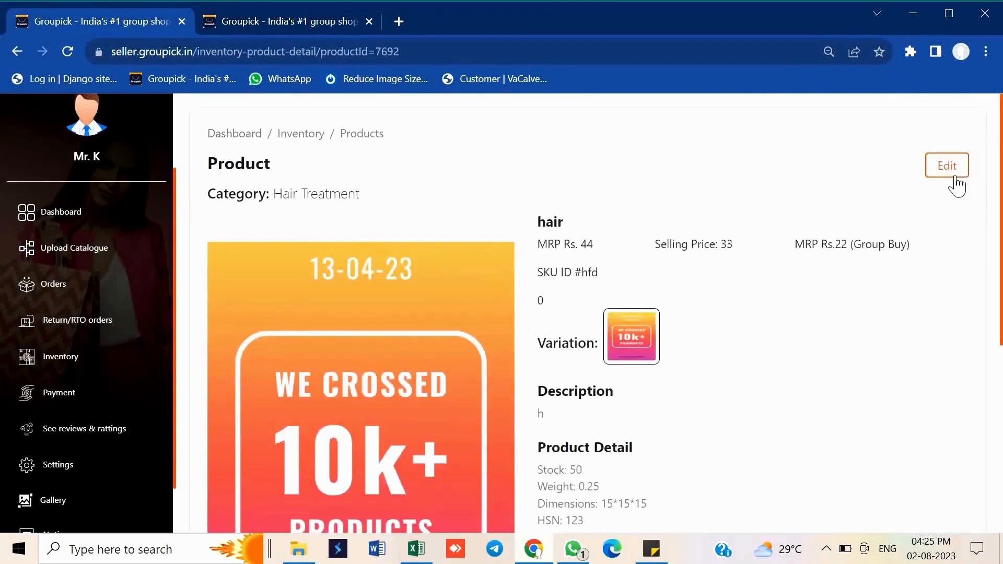
{"action": "left_click", "coordinate": [949, 165]}
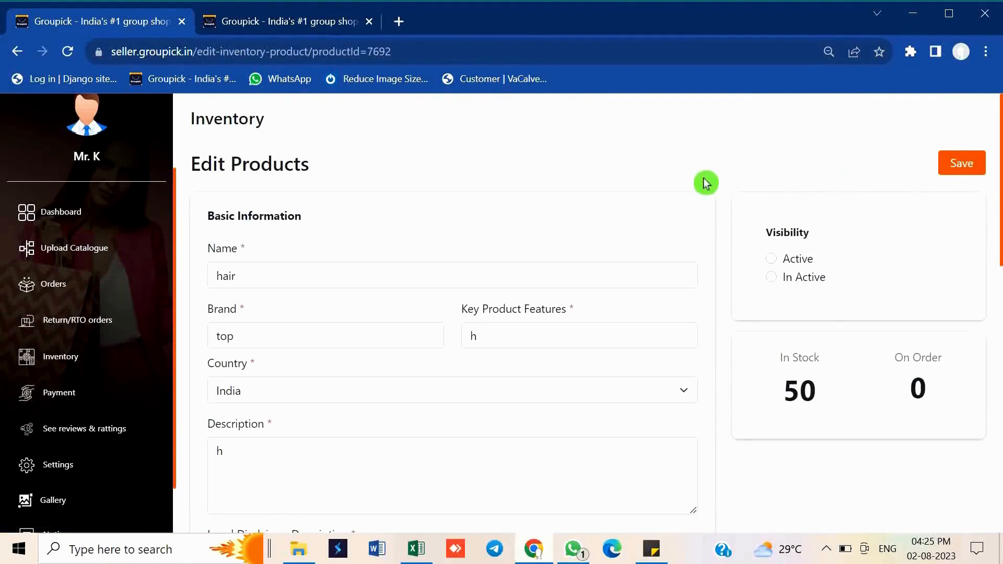
{"action": "scroll", "coordinate": [705, 183], "scroll_direction": "down", "scroll_amount": 2}
{"action": "scroll", "coordinate": [706, 185], "scroll_direction": "up", "scroll_amount": 1}
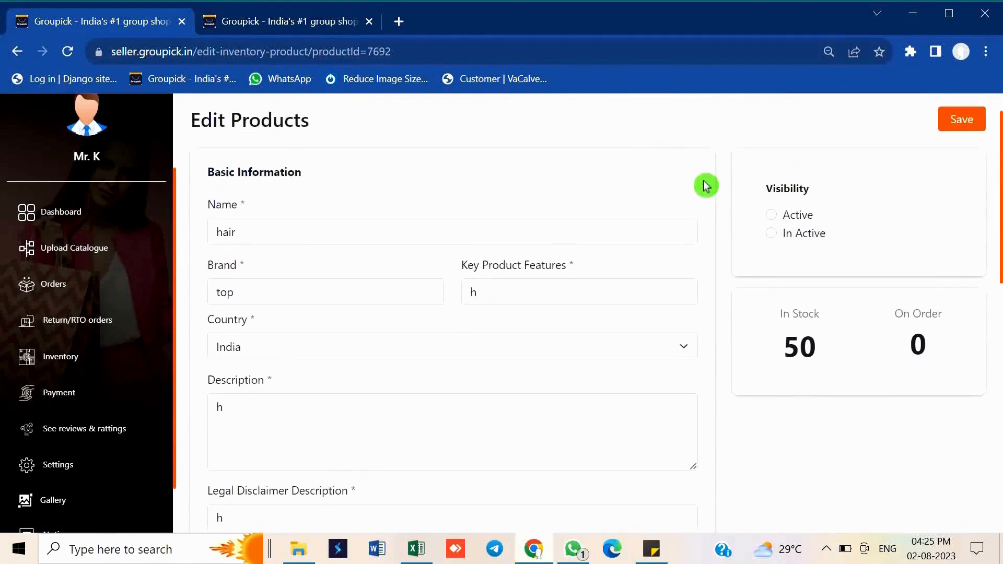
- Look over the product's descriptions, stock, tax, delivery and packaging information down to its variations
{"action": "scroll", "coordinate": [705, 185], "scroll_direction": "down", "scroll_amount": 1}
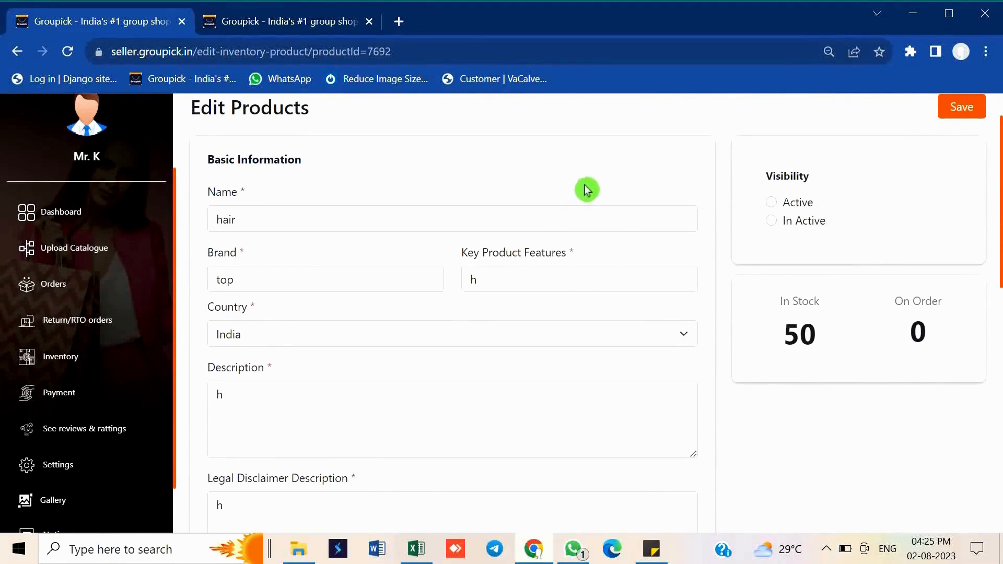
{"action": "scroll", "coordinate": [588, 187], "scroll_direction": "down", "scroll_amount": 8}
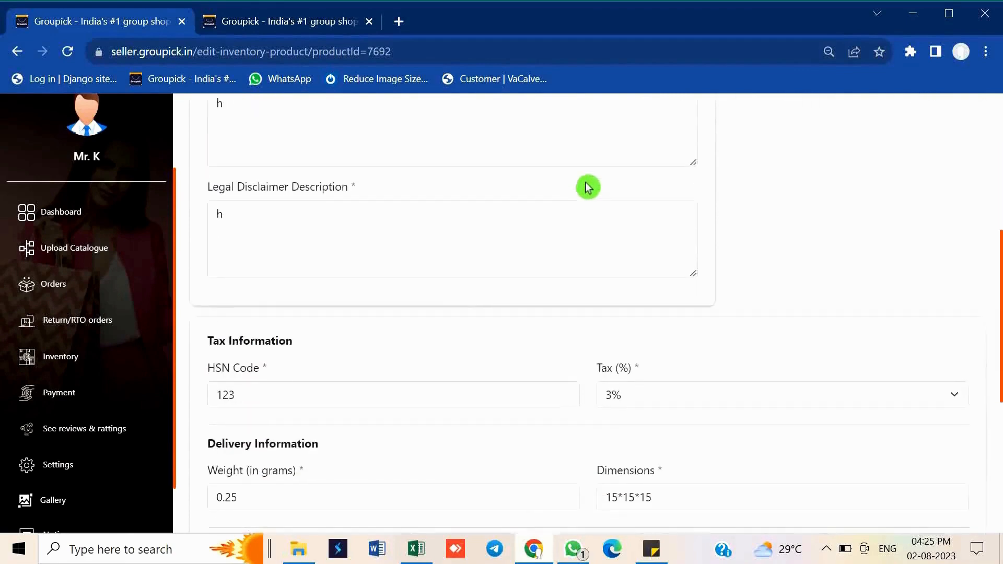
{"action": "scroll", "coordinate": [589, 186], "scroll_direction": "down", "scroll_amount": 1}
{"action": "scroll", "coordinate": [768, 266], "scroll_direction": "up", "scroll_amount": 5}
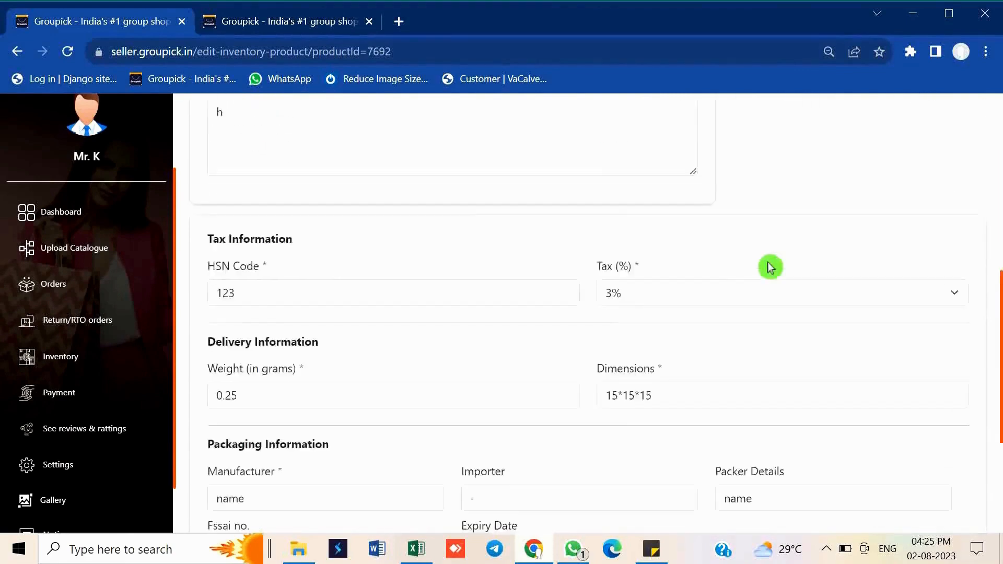
{"action": "scroll", "coordinate": [808, 256], "scroll_direction": "up", "scroll_amount": 2}
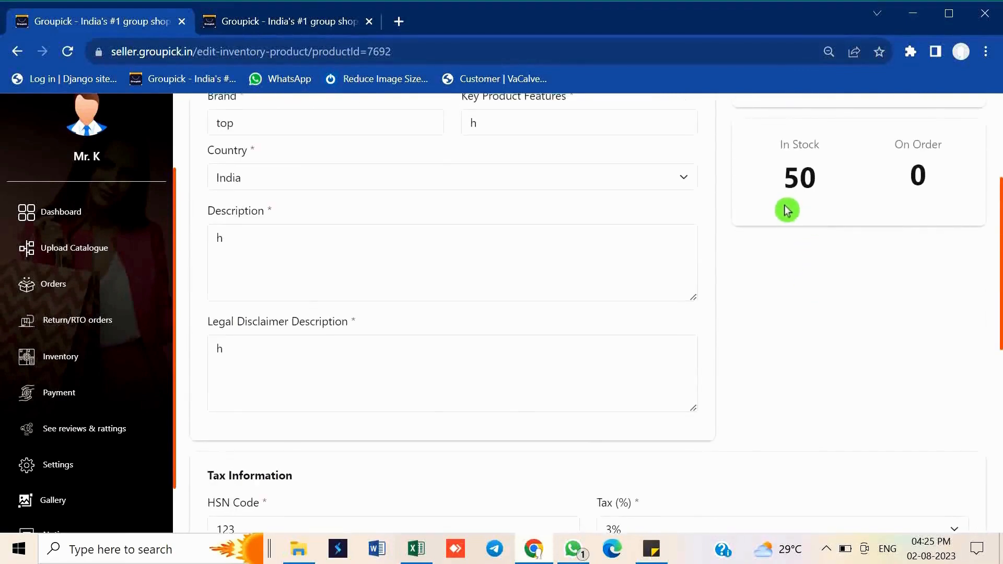
{"action": "scroll", "coordinate": [789, 266], "scroll_direction": "down", "scroll_amount": 3}
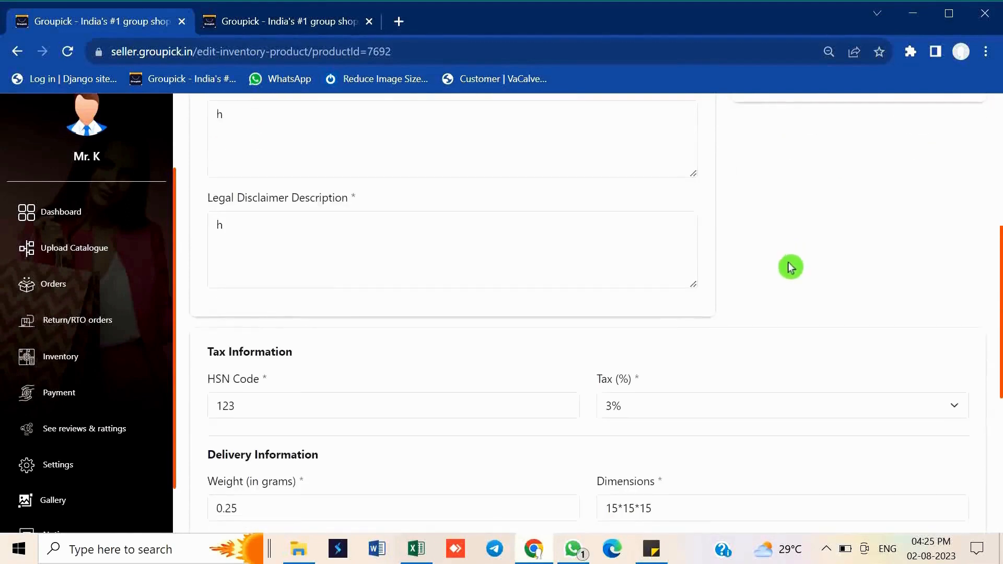
{"action": "scroll", "coordinate": [791, 267], "scroll_direction": "down", "scroll_amount": 3}
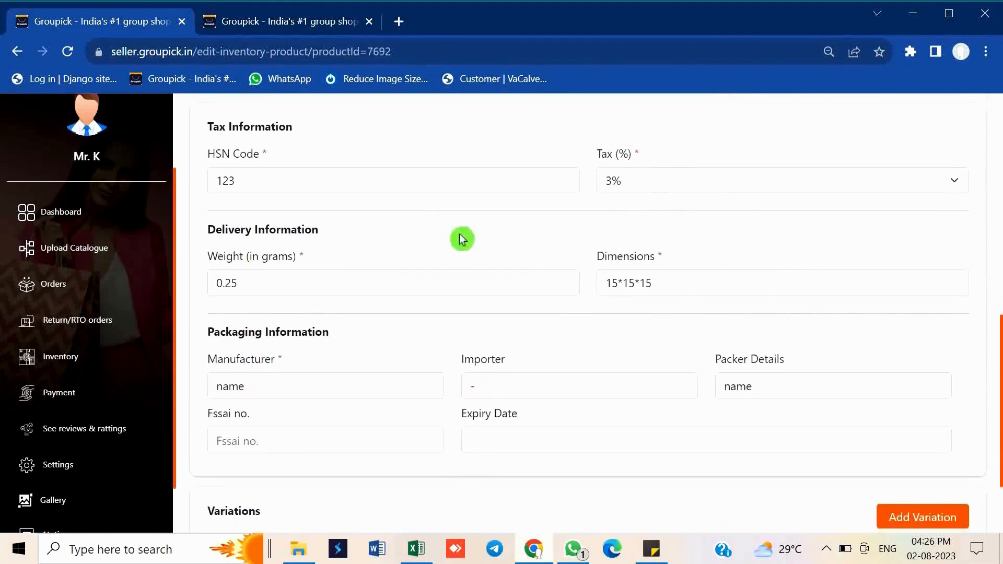
{"action": "scroll", "coordinate": [272, 236], "scroll_direction": "down", "scroll_amount": 2}
- Open the Payment page and review the next, last, outstanding and previous payments, commission tax invoice and deductions sections
{"action": "left_click", "coordinate": [67, 392]}
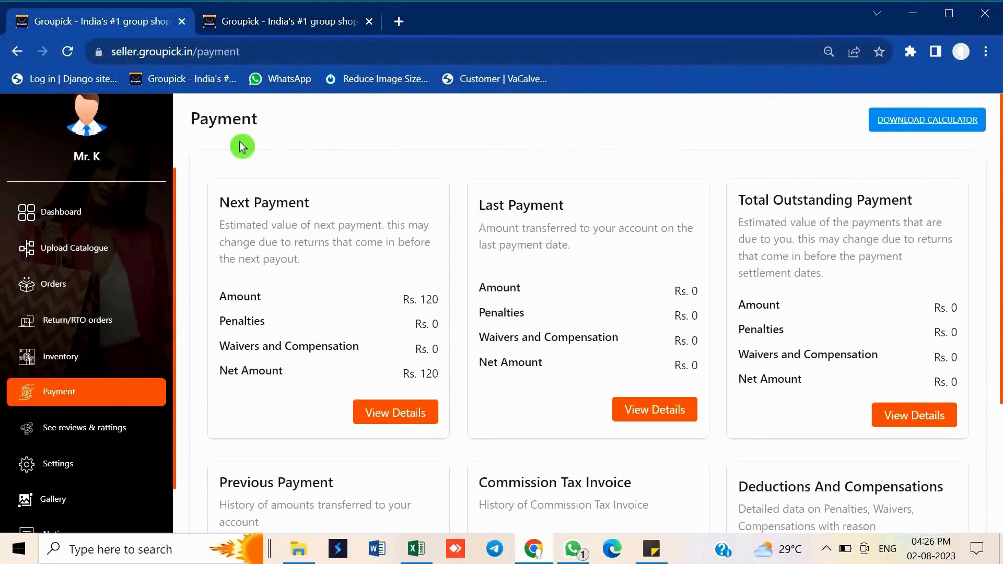
{"action": "scroll", "coordinate": [249, 145], "scroll_direction": "down", "scroll_amount": 1}
{"action": "scroll", "coordinate": [249, 146], "scroll_direction": "up", "scroll_amount": 1}
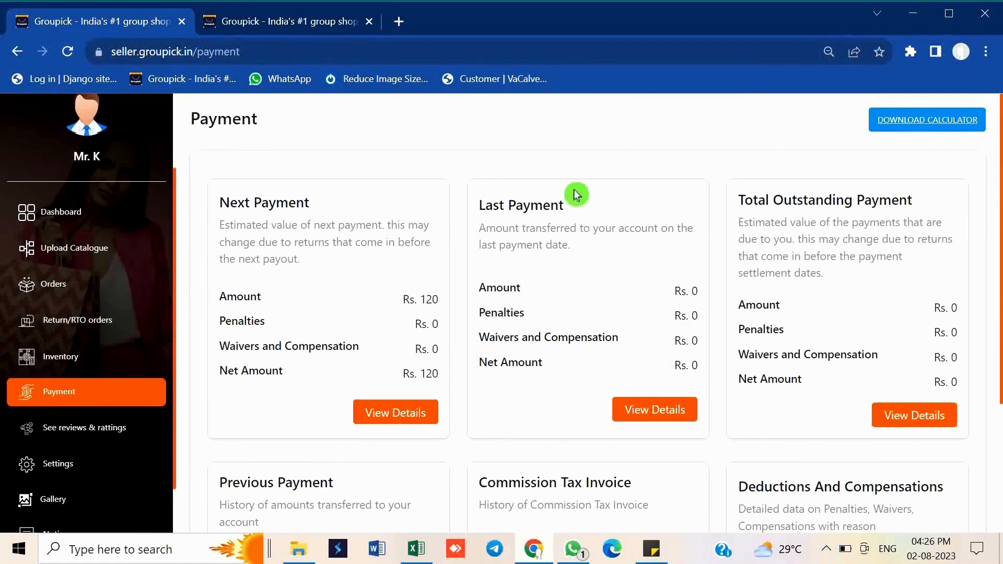
{"action": "scroll", "coordinate": [585, 190], "scroll_direction": "down", "scroll_amount": 1}
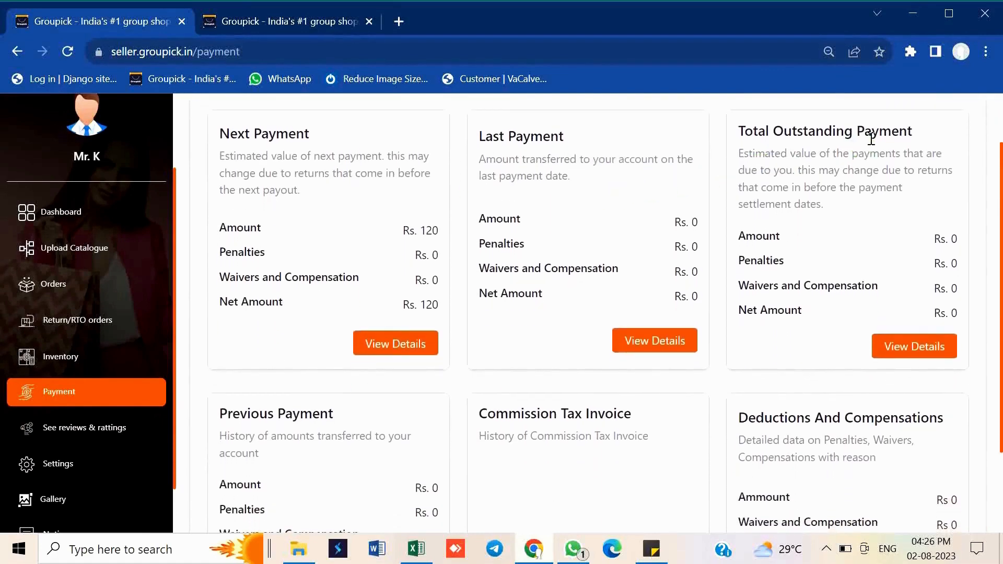
{"action": "scroll", "coordinate": [320, 383], "scroll_direction": "down", "scroll_amount": 1}
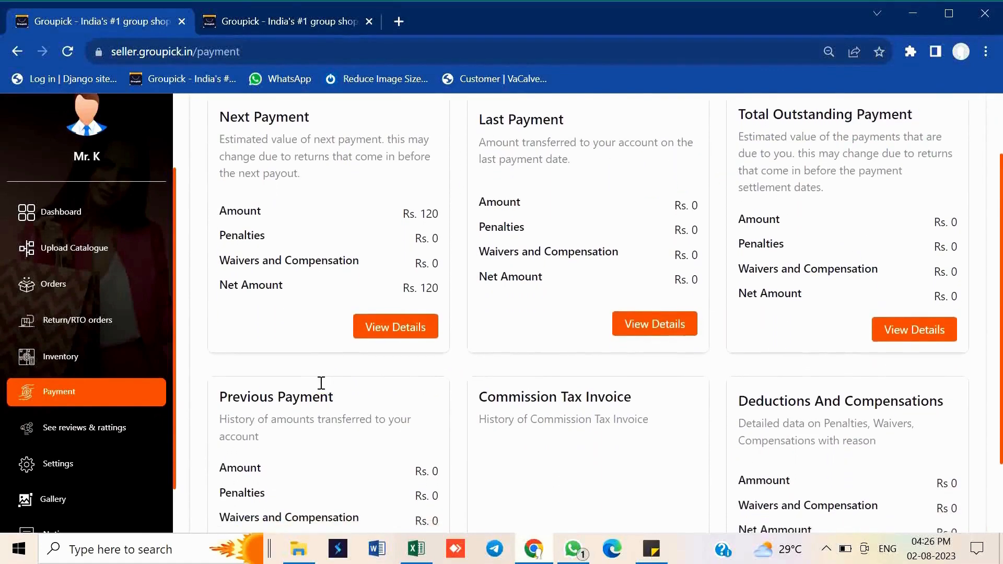
{"action": "scroll", "coordinate": [794, 325], "scroll_direction": "down", "scroll_amount": 1}
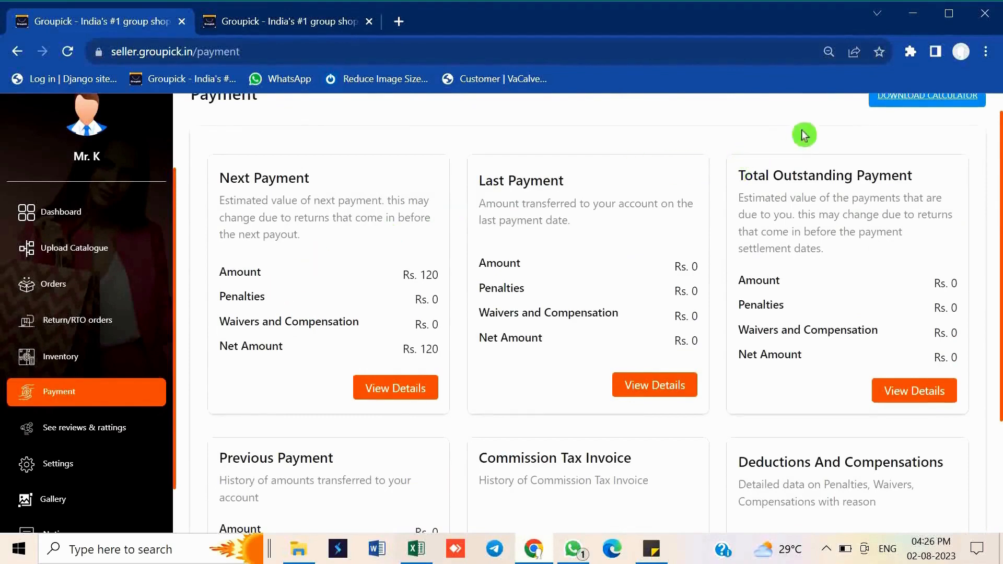
{"action": "scroll", "coordinate": [820, 131], "scroll_direction": "up", "scroll_amount": 1}
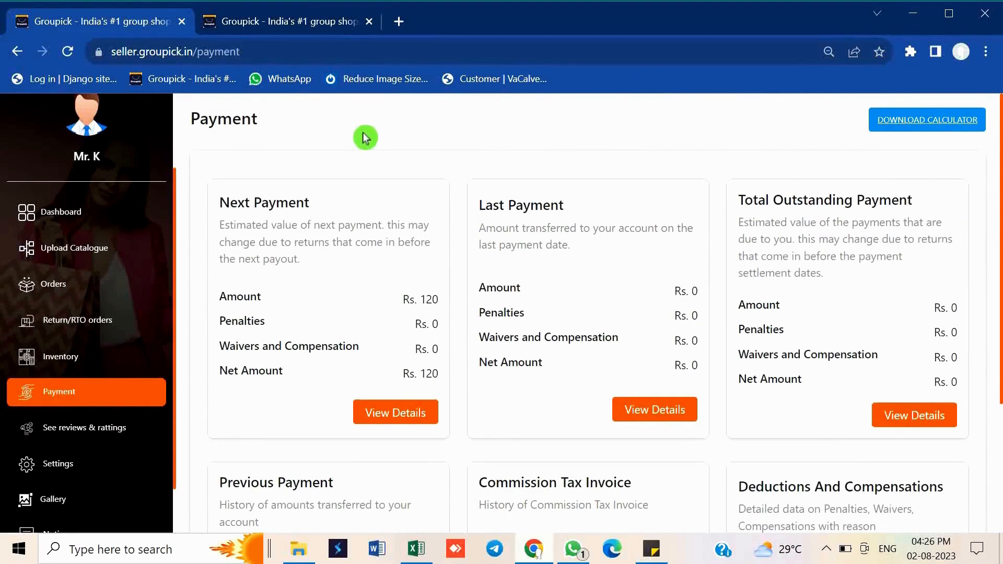
- View the Review & Ratings page and the account Settings, including the Mobile Number, Company Details and Bank Details sections
{"action": "left_click", "coordinate": [116, 431]}
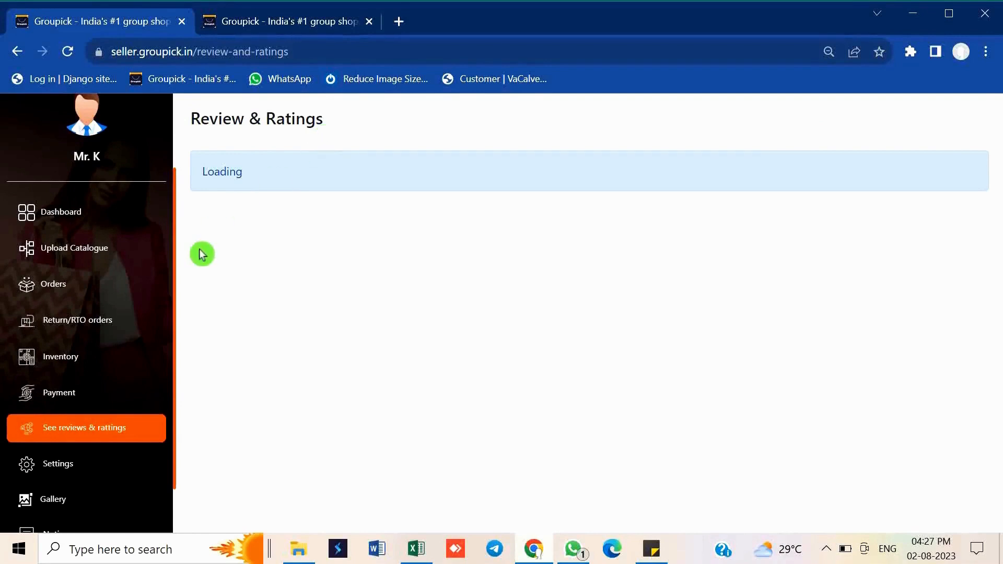
{"action": "left_click", "coordinate": [58, 470]}
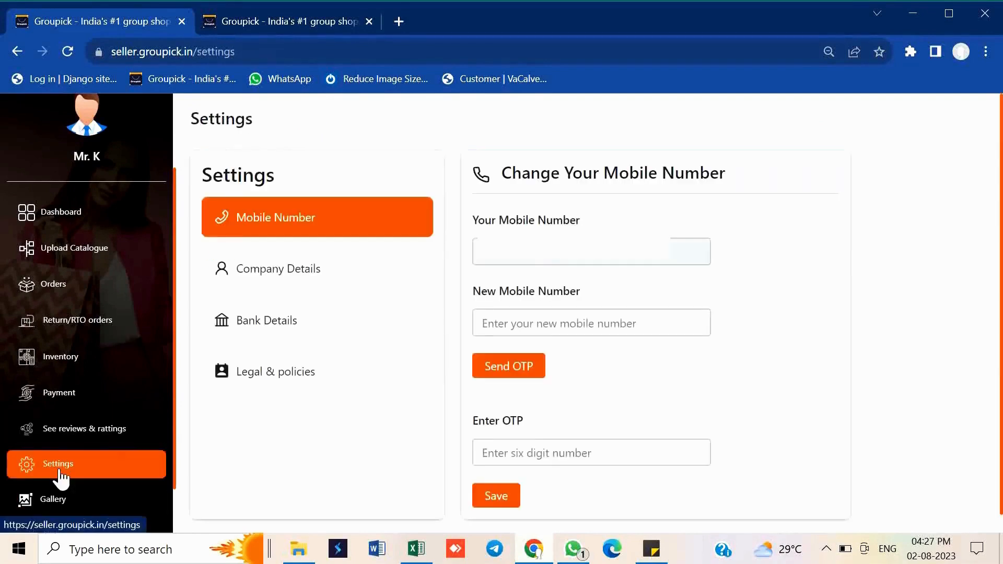
{"action": "scroll", "coordinate": [435, 369], "scroll_direction": "down", "scroll_amount": 1}
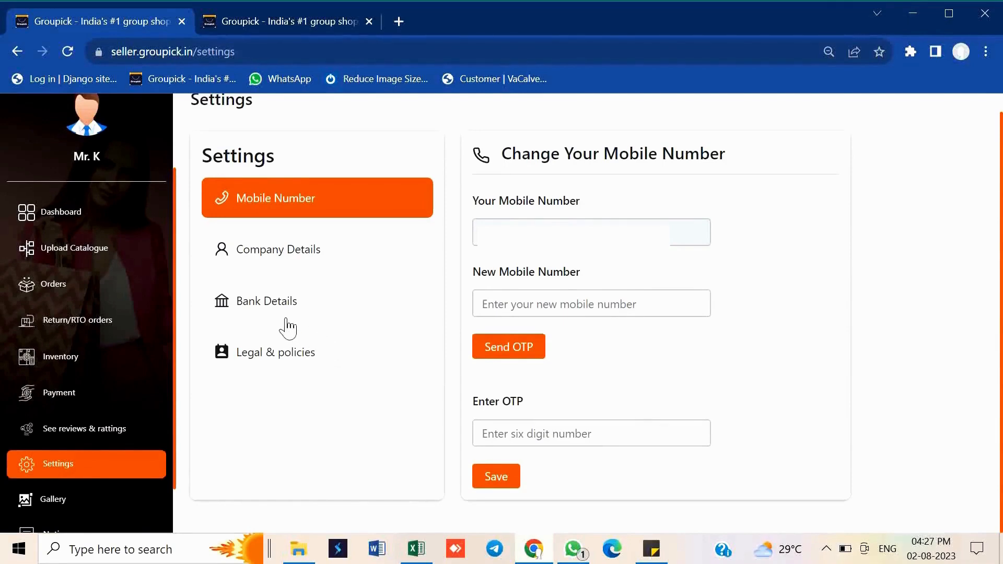
{"action": "double_click", "coordinate": [279, 267]}
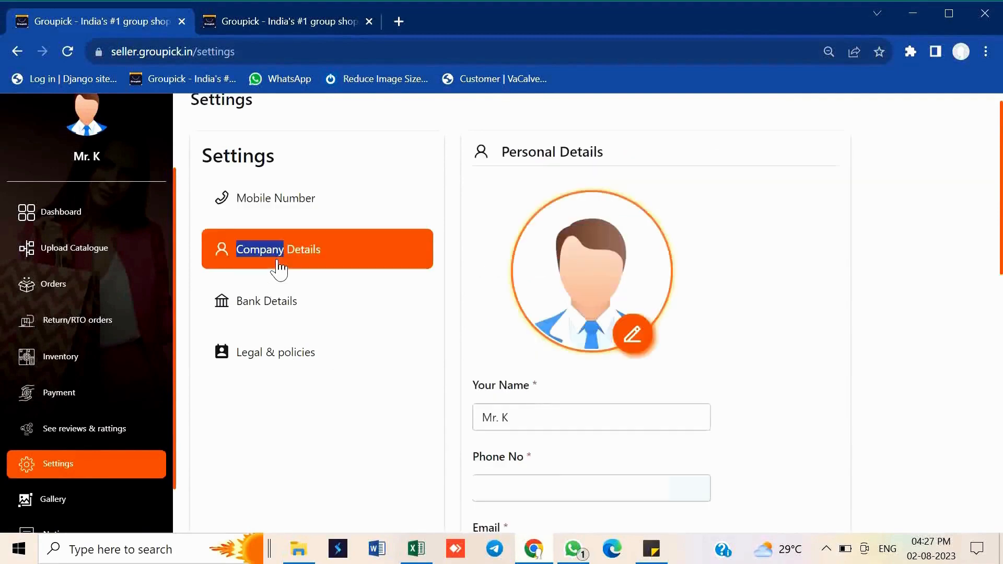
{"action": "double_click", "coordinate": [280, 308]}
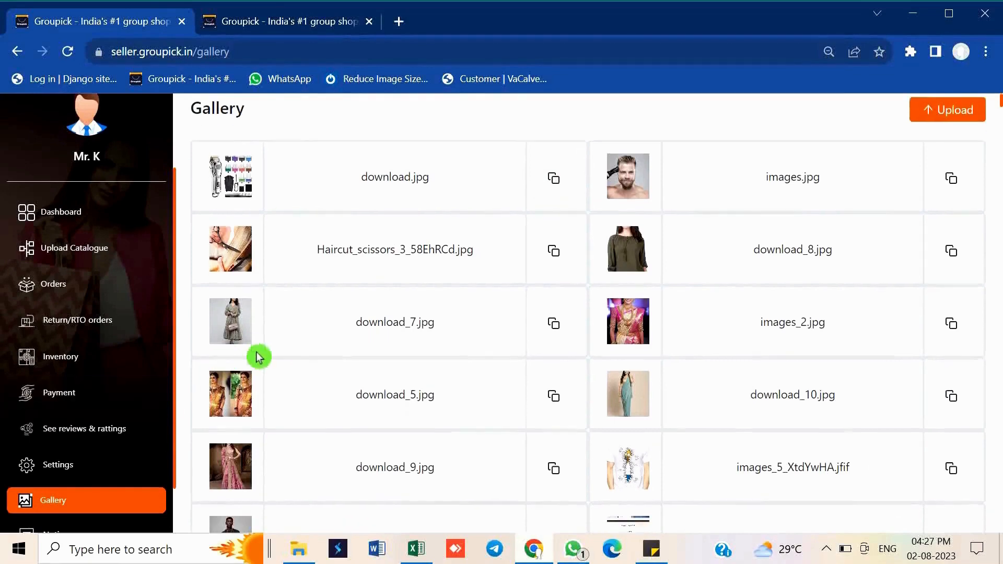
- Browse the uploaded product images in the Gallery and look at their copy options
{"action": "scroll", "coordinate": [260, 353], "scroll_direction": "down", "scroll_amount": 4}
{"action": "scroll", "coordinate": [294, 346], "scroll_direction": "up", "scroll_amount": 4}
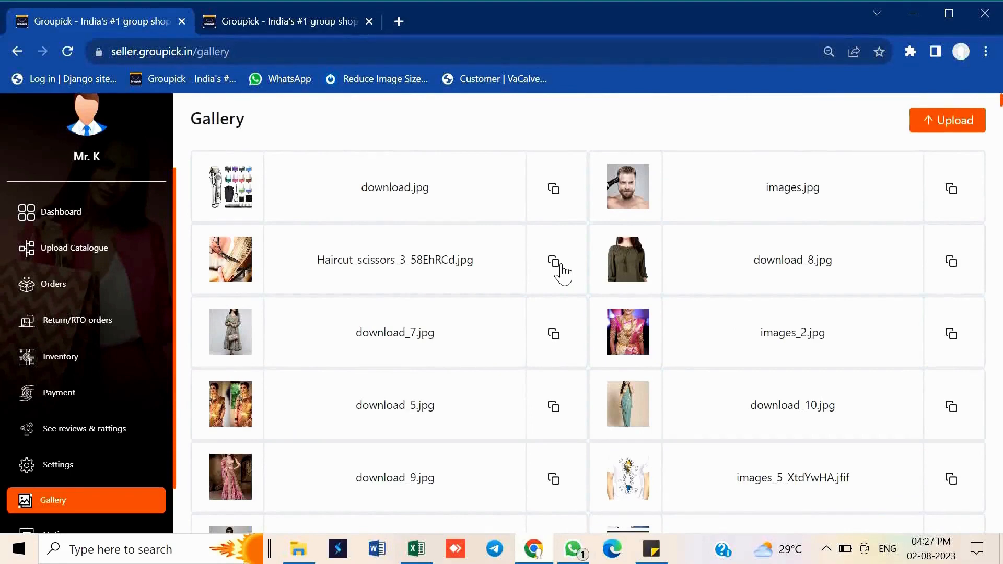
{"action": "left_click", "coordinate": [553, 305]}
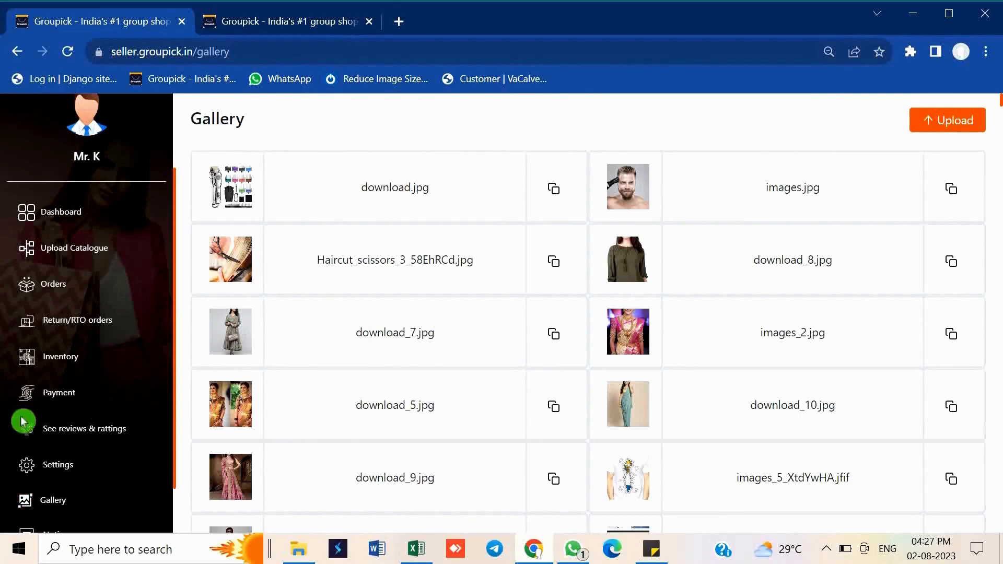
- View the seller notices on the Notice page and return to the Dashboard
{"action": "scroll", "coordinate": [73, 429], "scroll_direction": "down", "scroll_amount": 2}
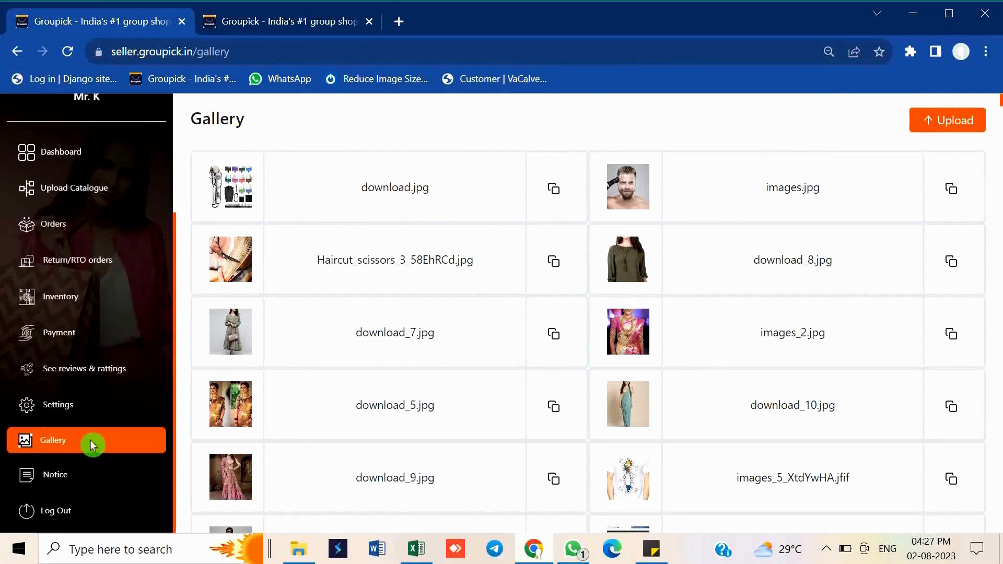
{"action": "left_click", "coordinate": [75, 476]}
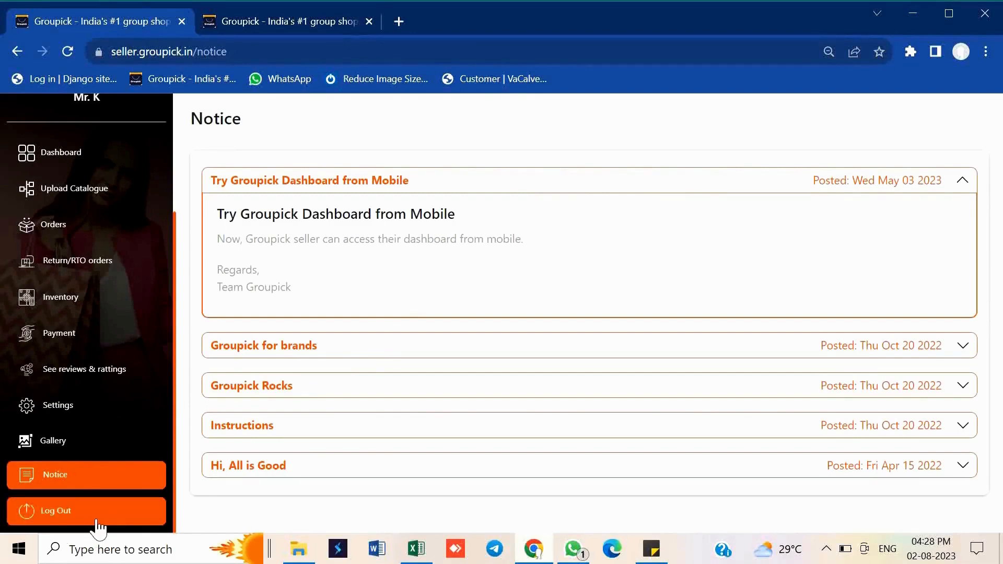
{"action": "left_click", "coordinate": [106, 167]}
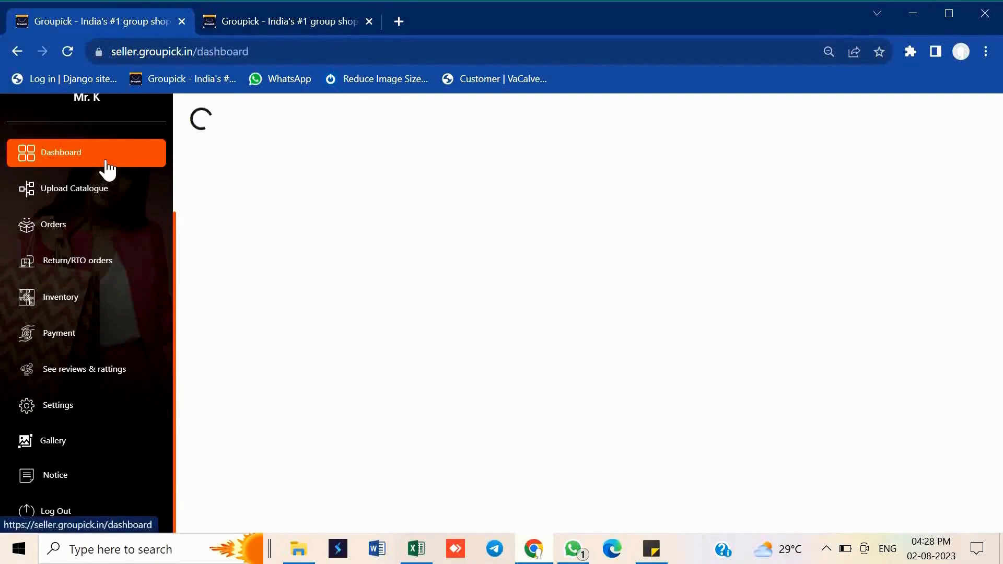